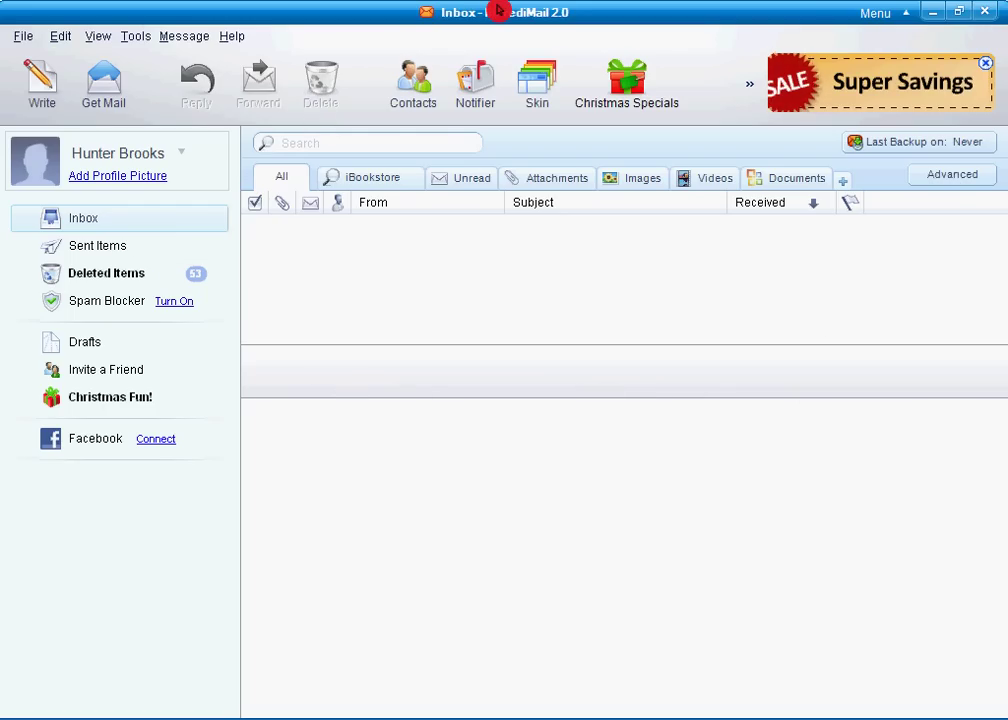
Browse the File and Edit menus, then dismiss them.
left_click(30, 40)
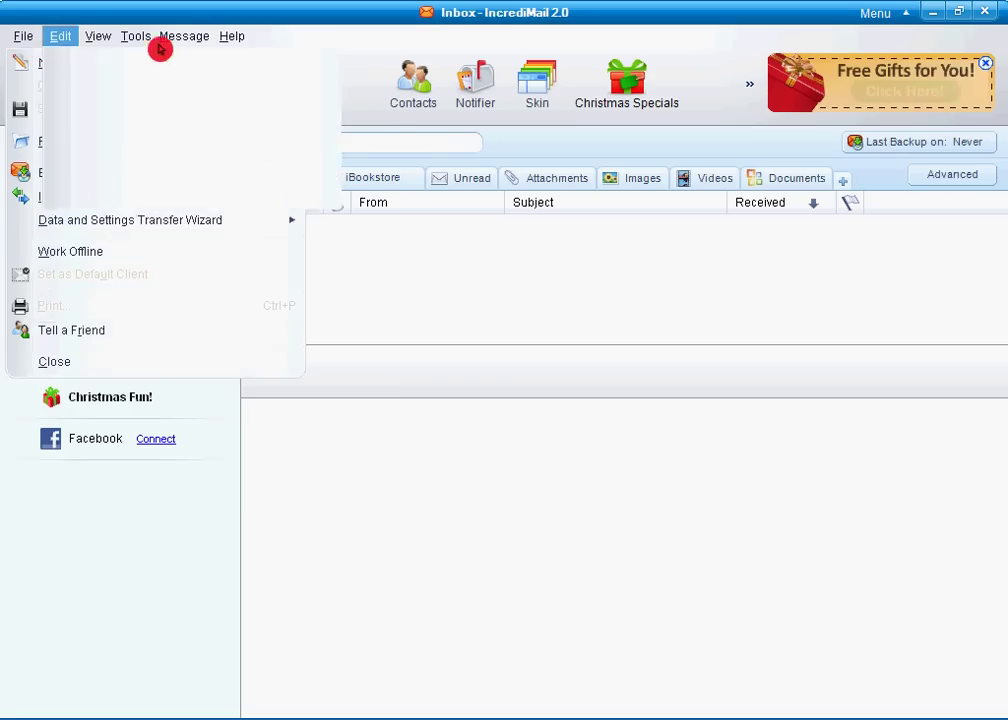
mouse_move(195, 36)
left_click(207, 10)
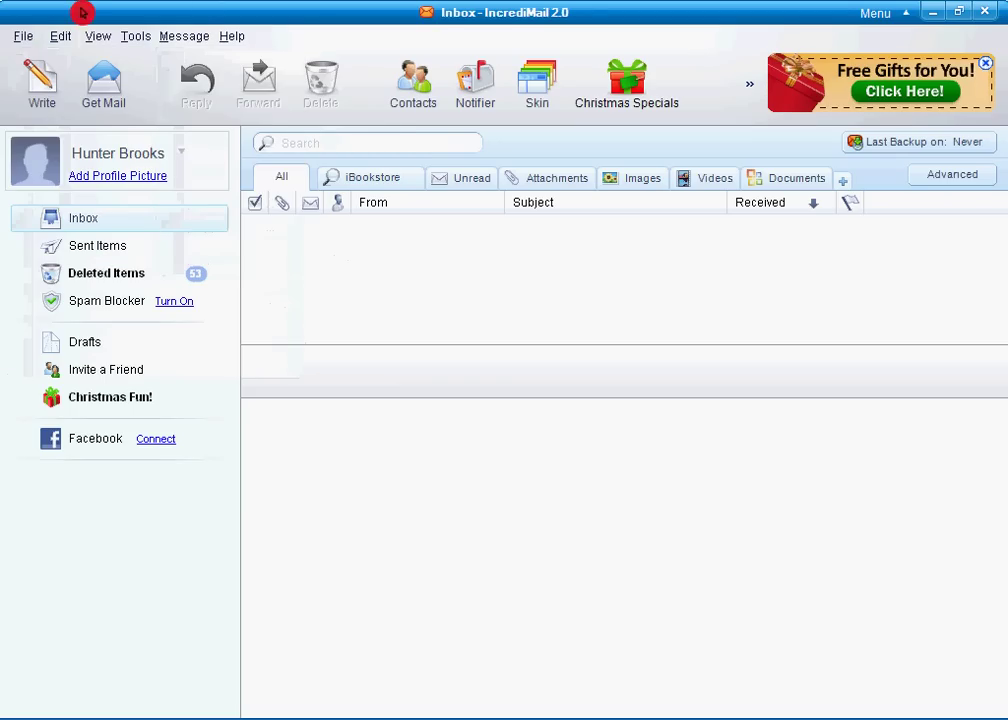
left_click(36, 38)
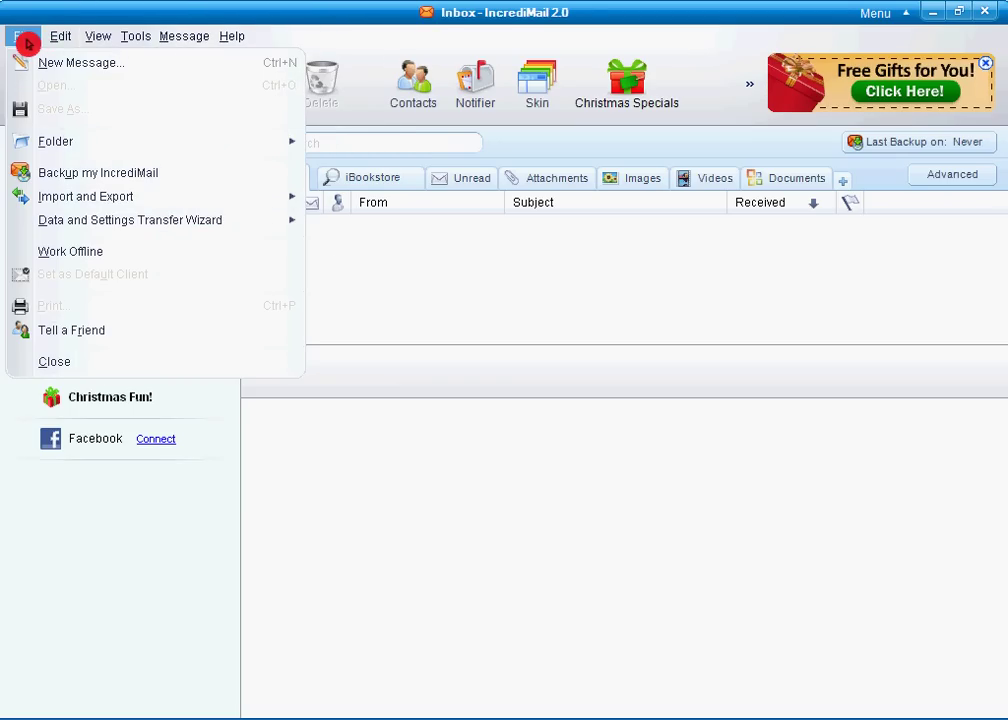
mouse_move(62, 42)
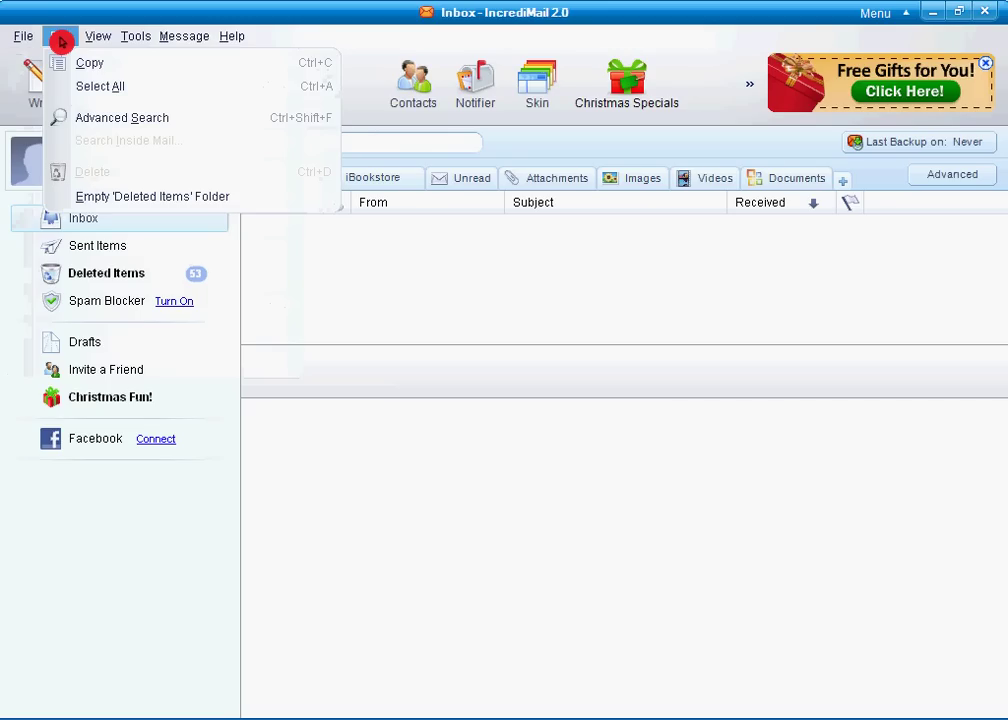
left_click(62, 40)
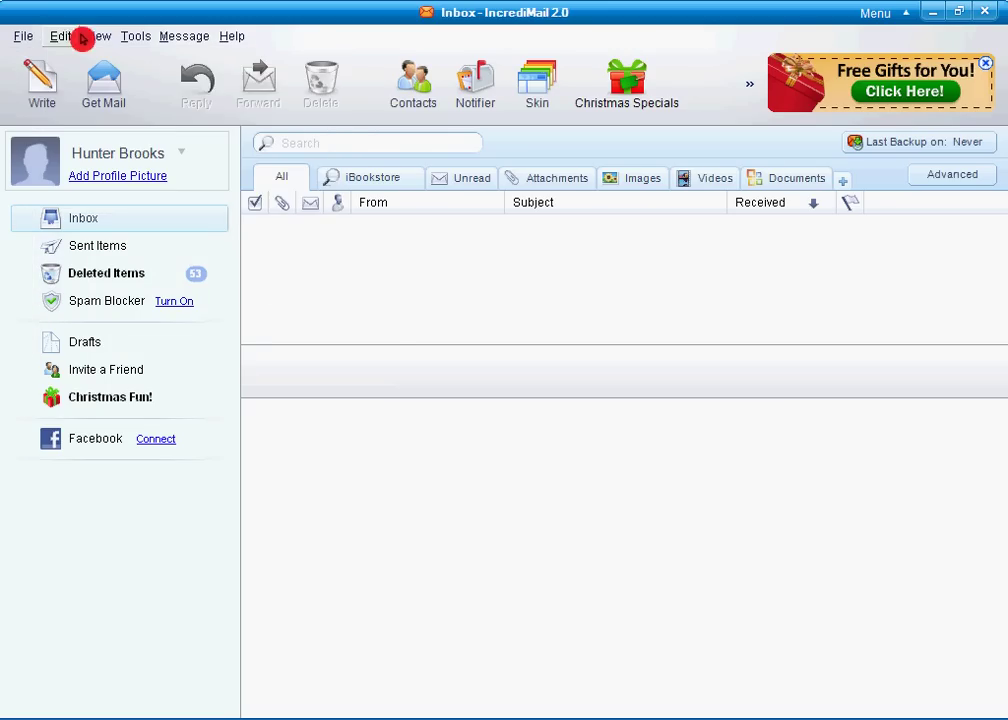
From Tools > Email Accounts, start adding a new mail account.
left_click(140, 36)
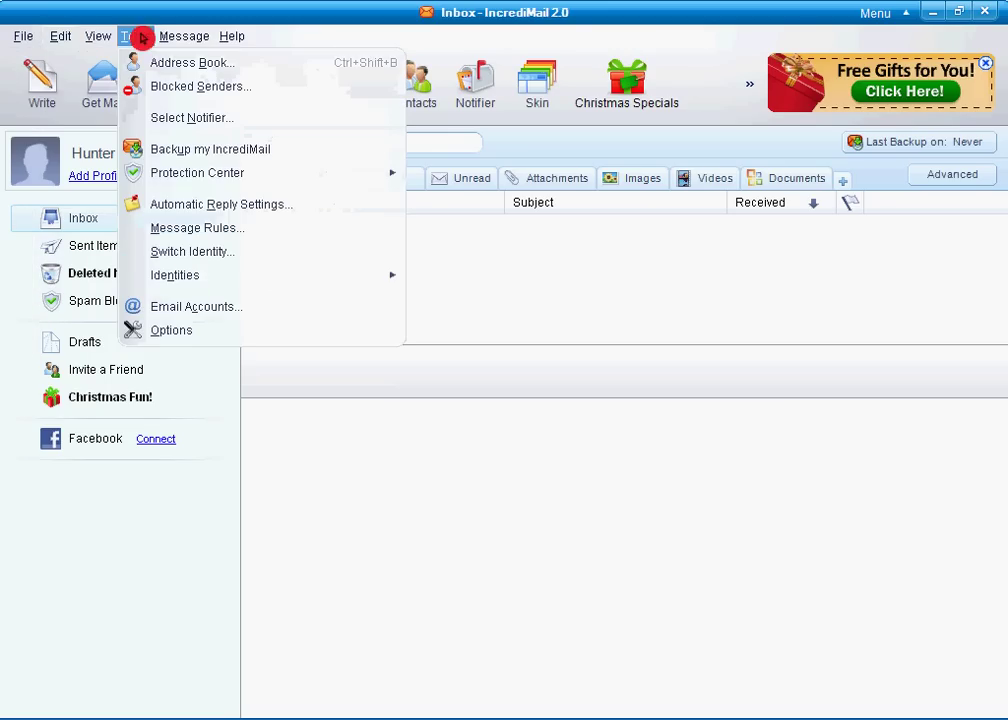
left_click(211, 306)
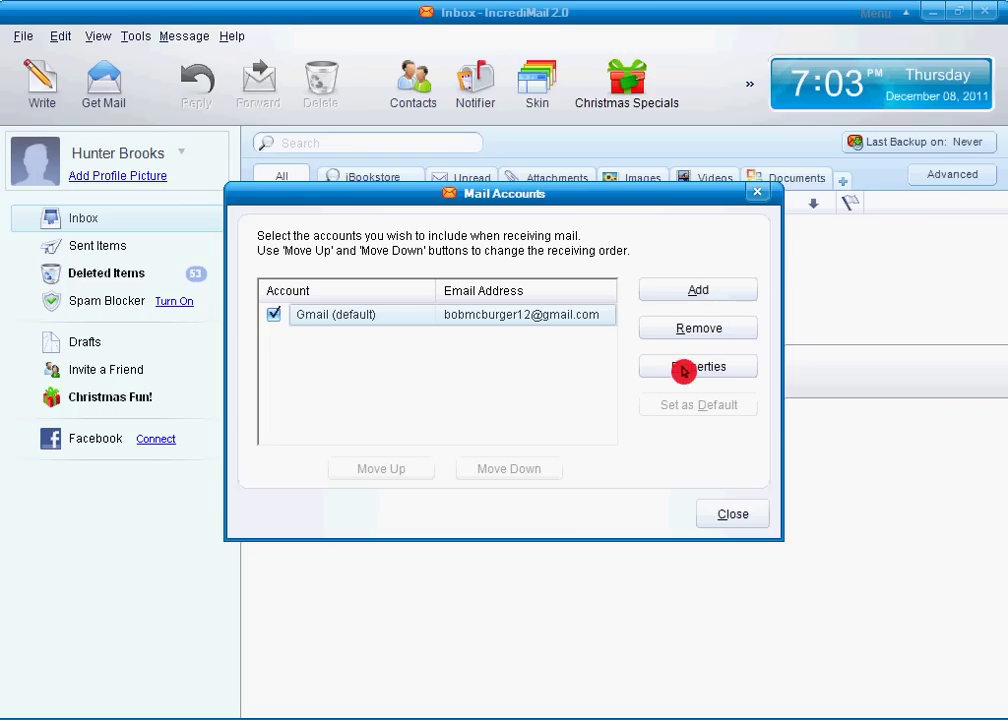
left_click(697, 291)
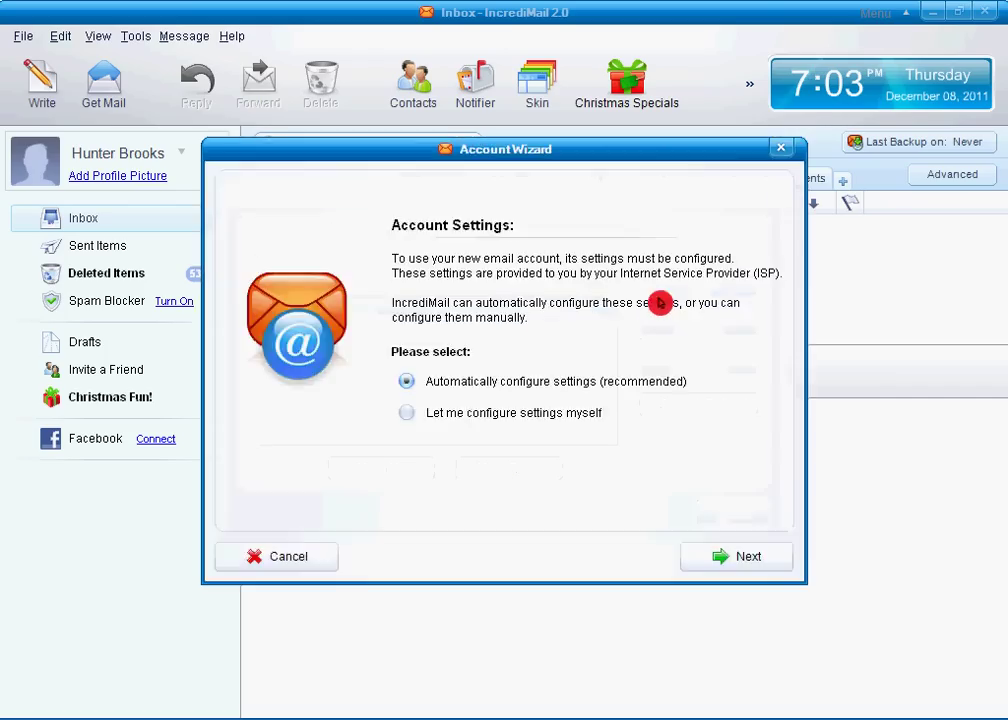
Choose manual configuration, pick Gmail, and submit the Gmail username and password.
left_click(406, 413)
left_click(729, 548)
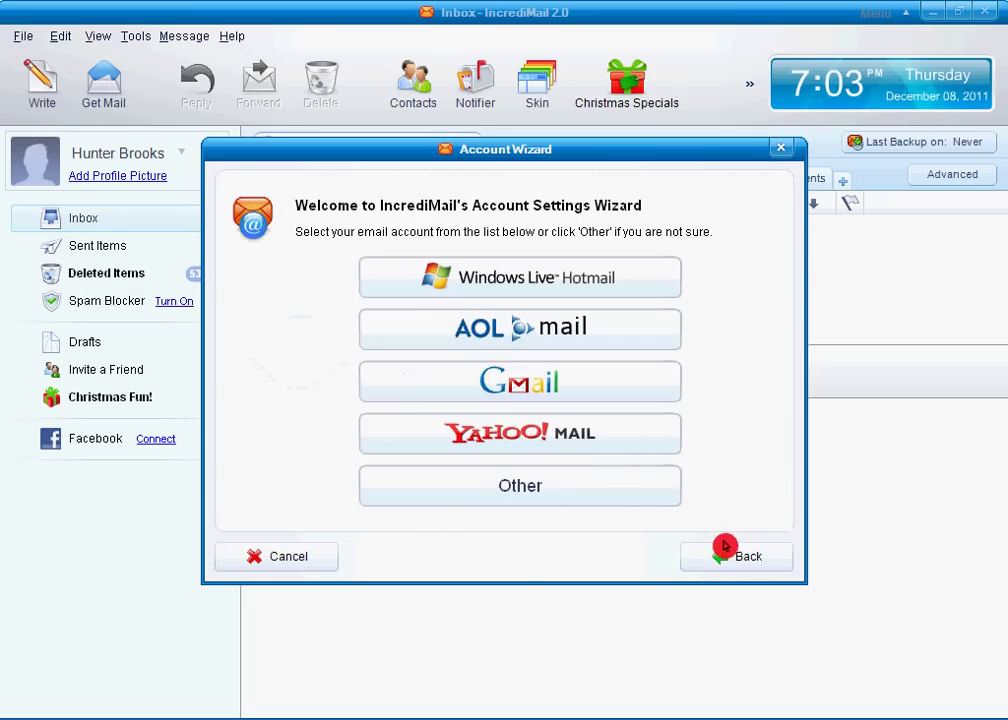
left_click(578, 386)
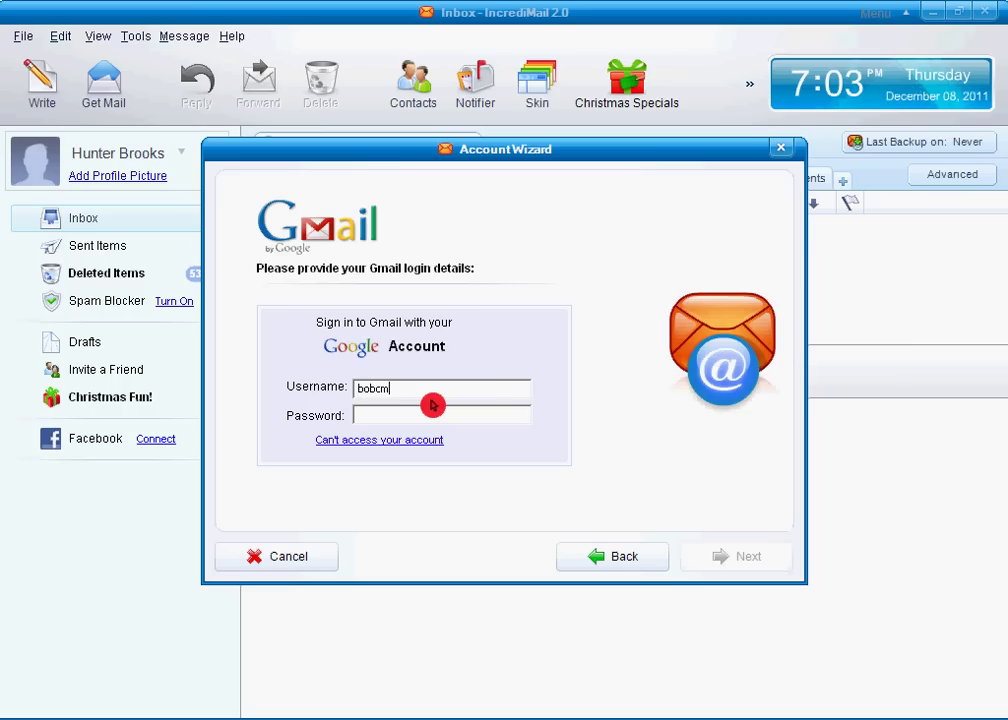
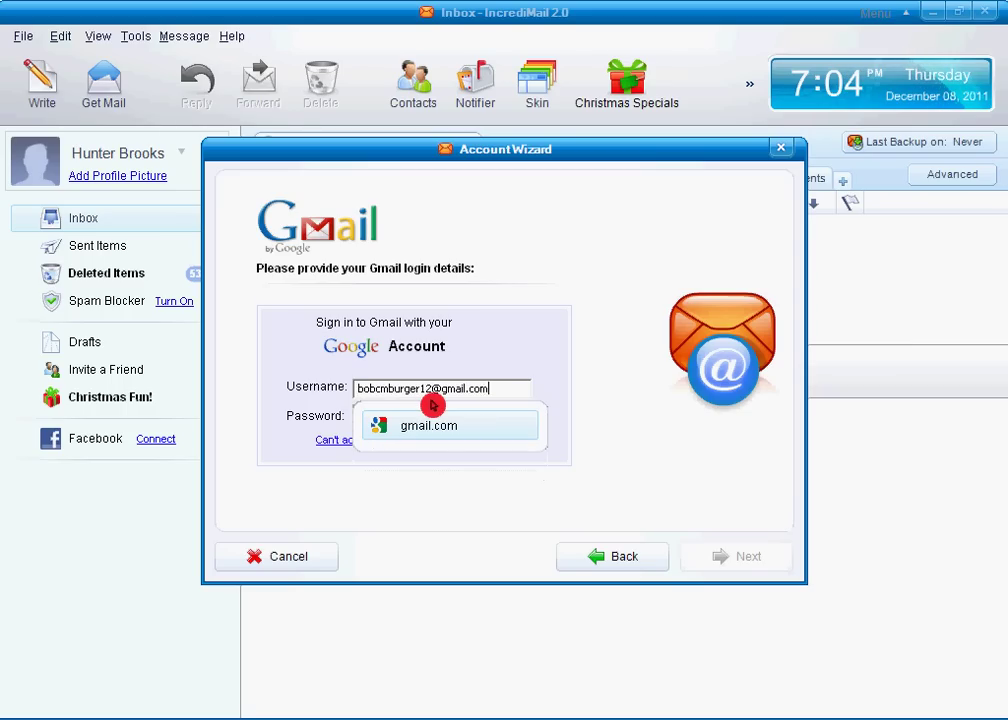
key("Tab")
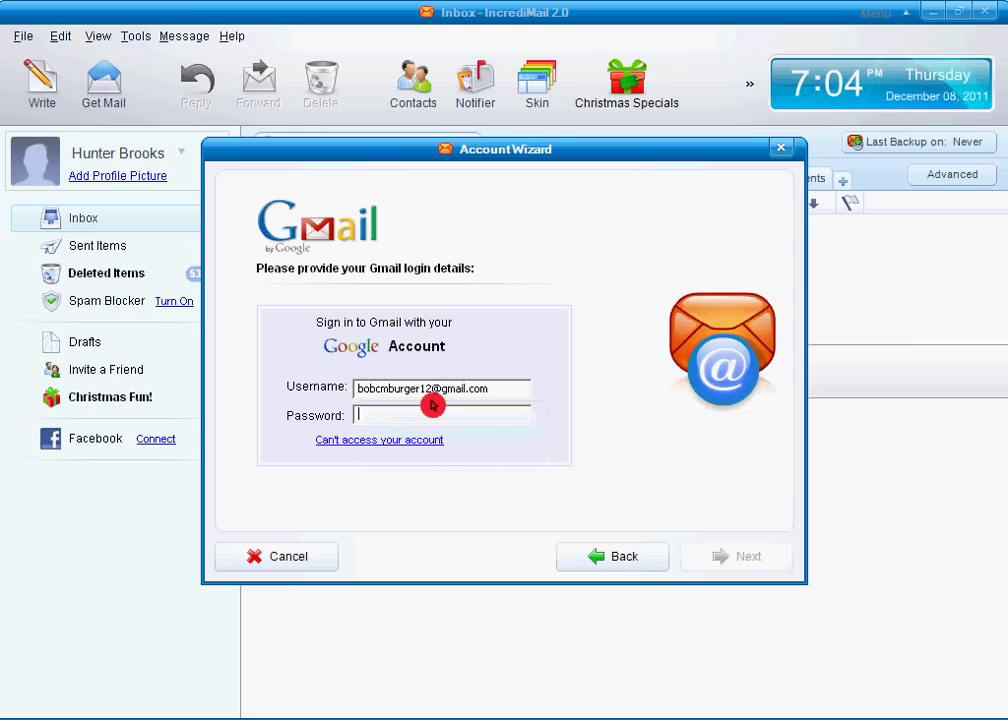
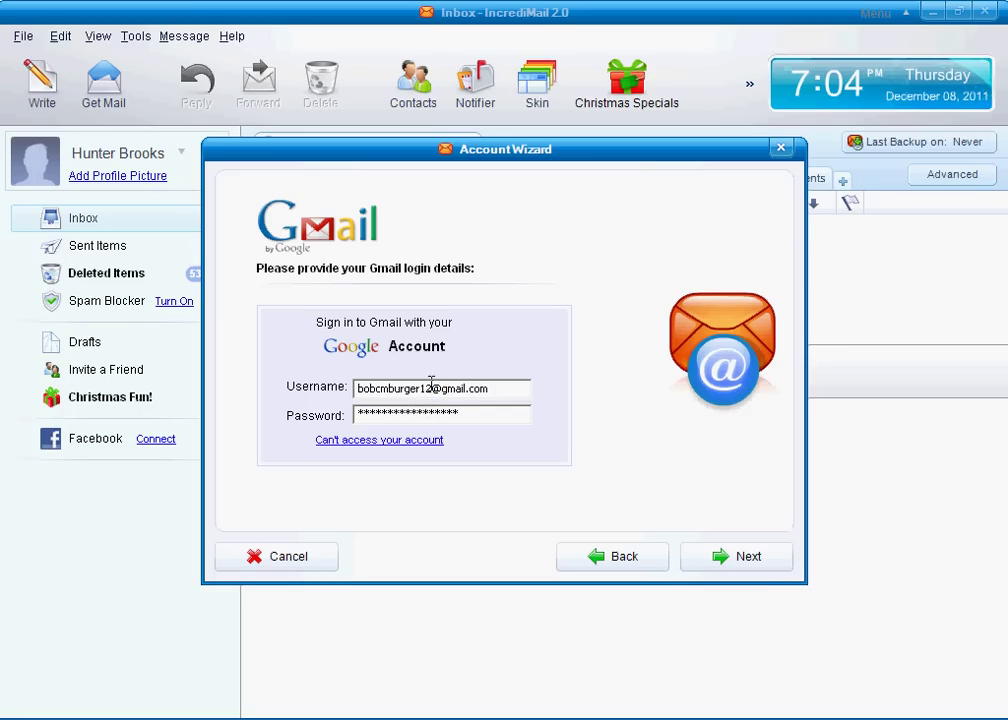
left_click(740, 557)
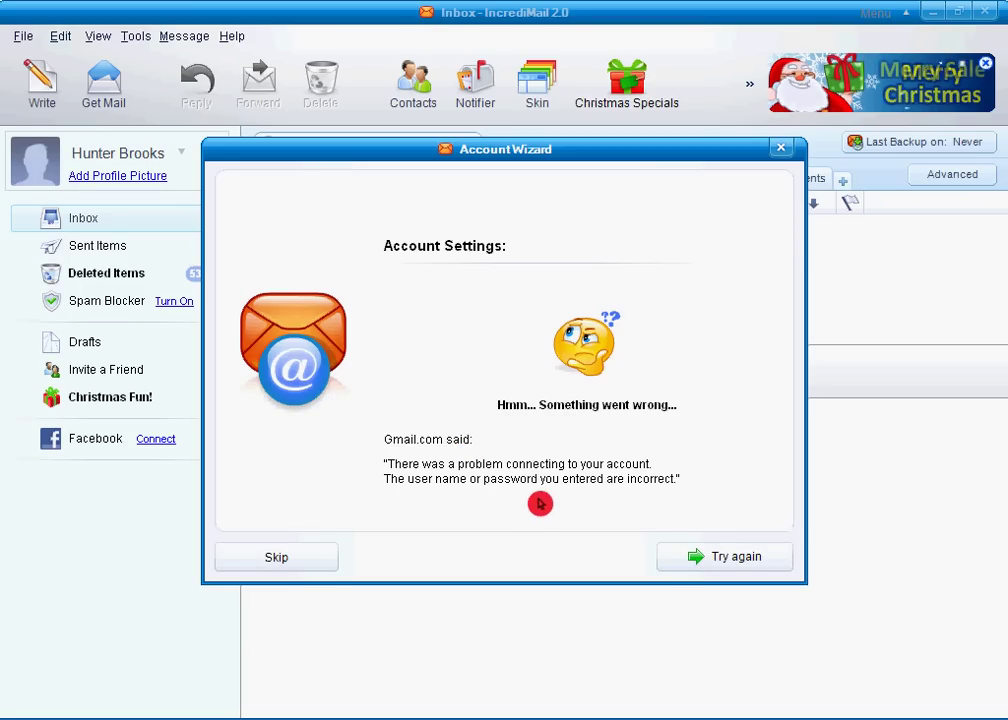
Retry the login with the full Gmail address and the account password.
left_click(732, 560)
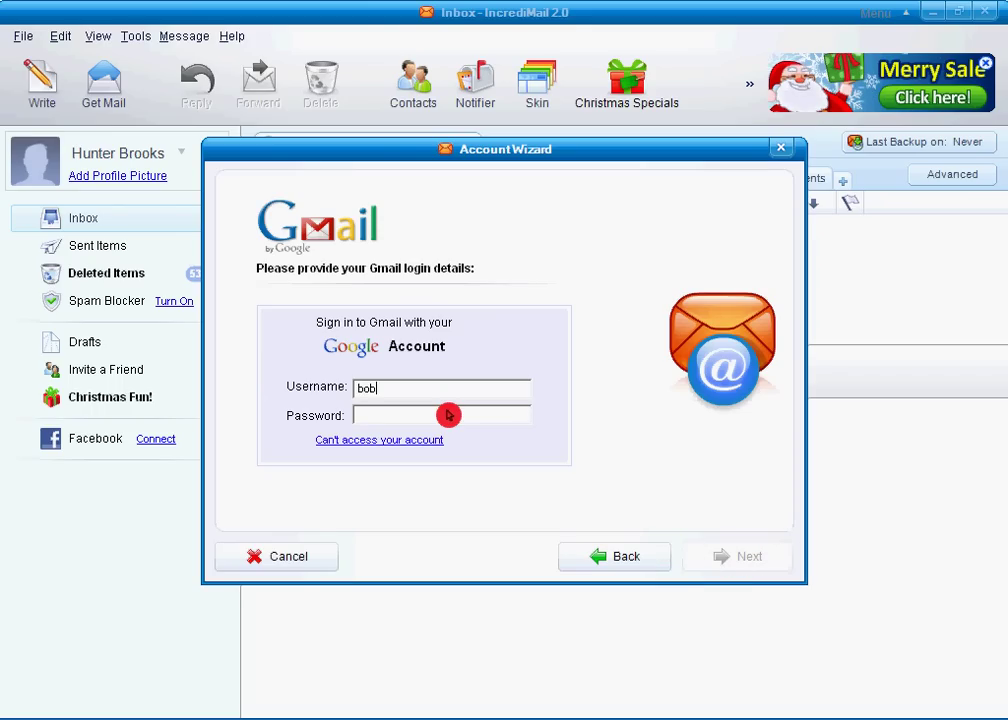
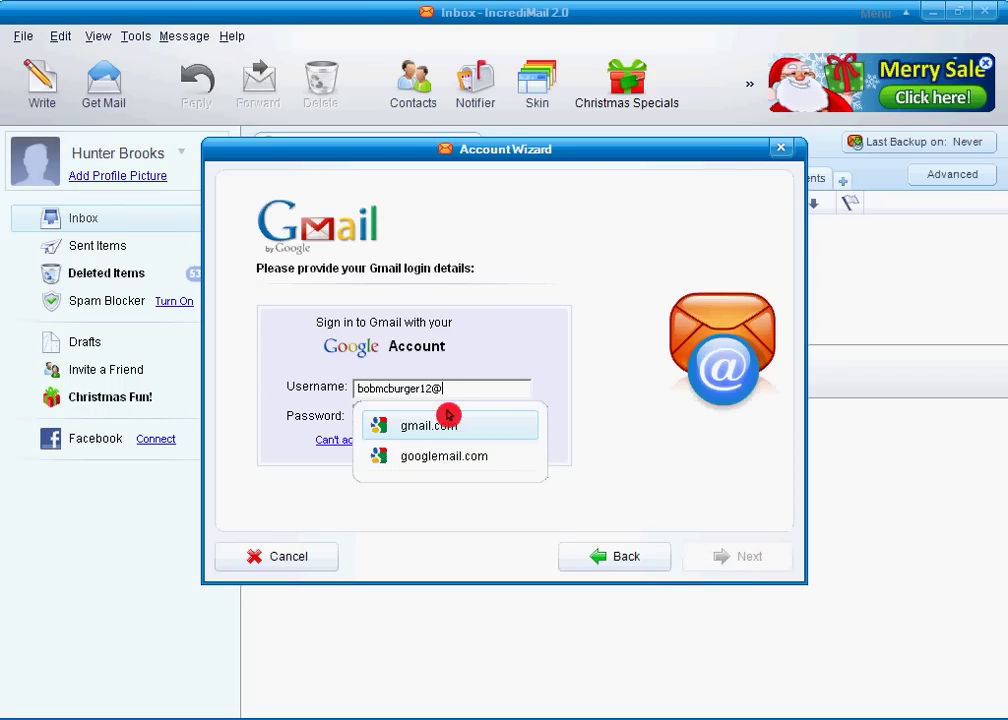
key("Tab")
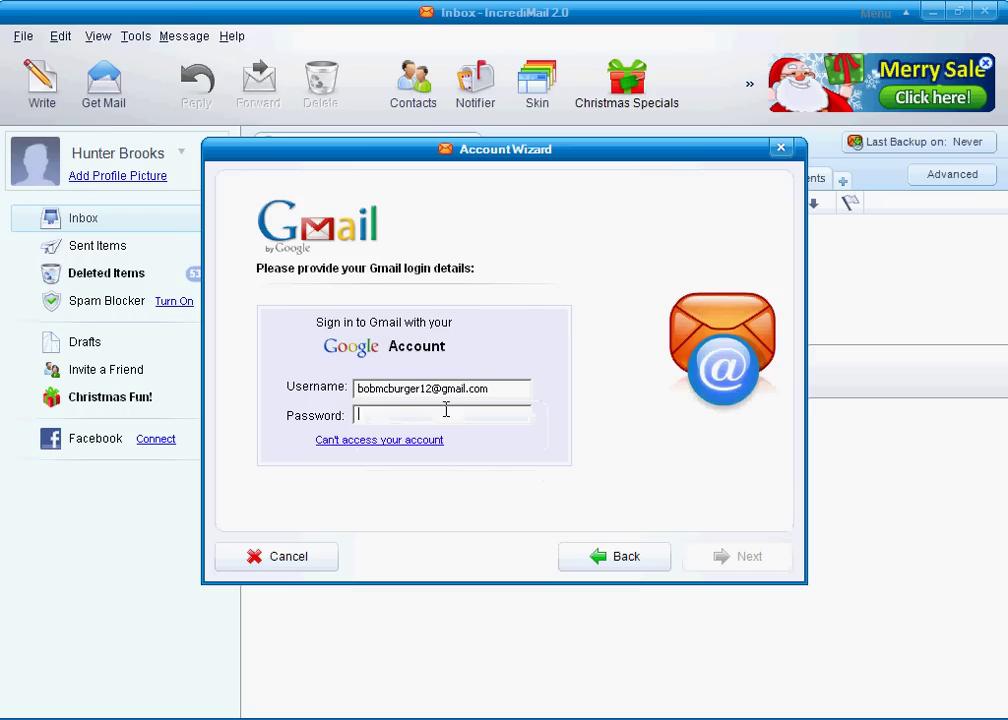
type("*")
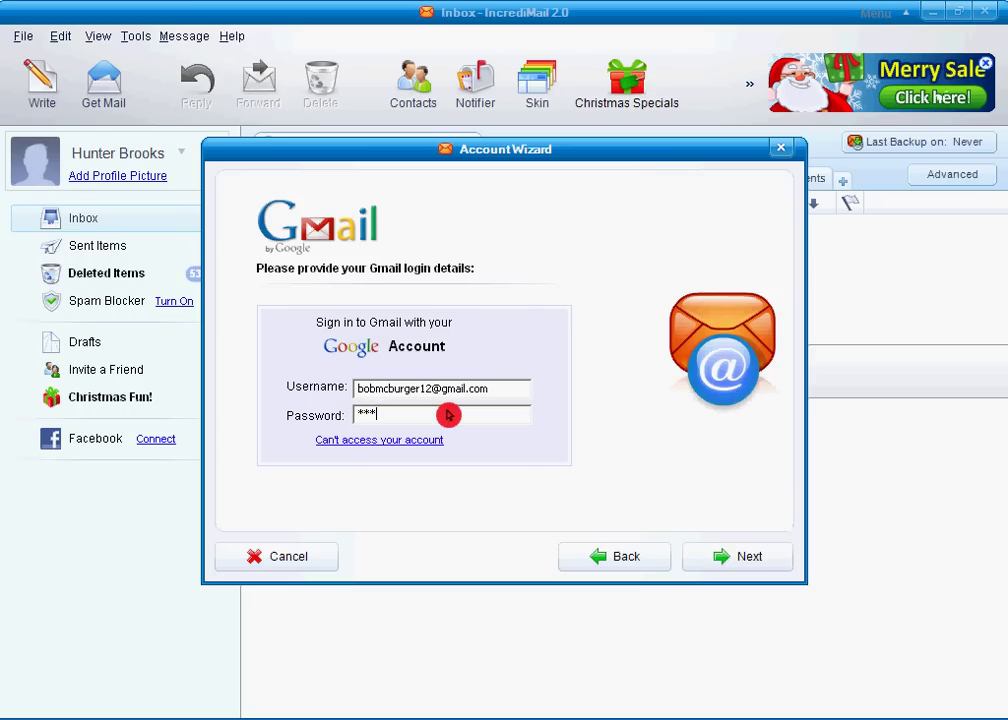
type("*************")
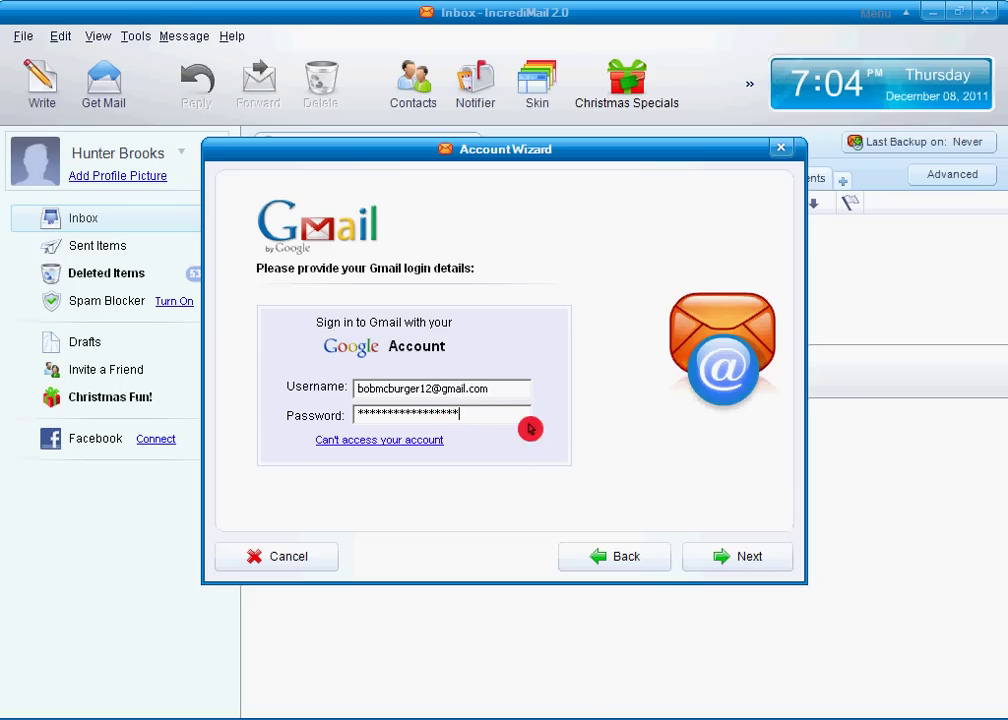
left_click(749, 566)
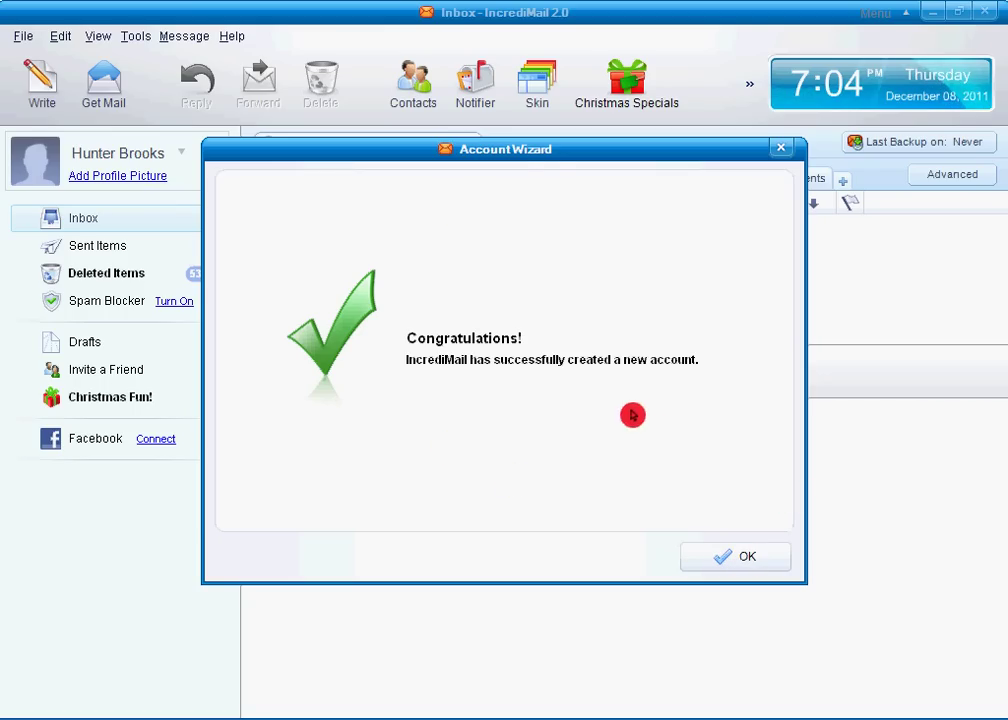
Close the success message and remove the duplicate Gmail [1] account.
left_click(736, 563)
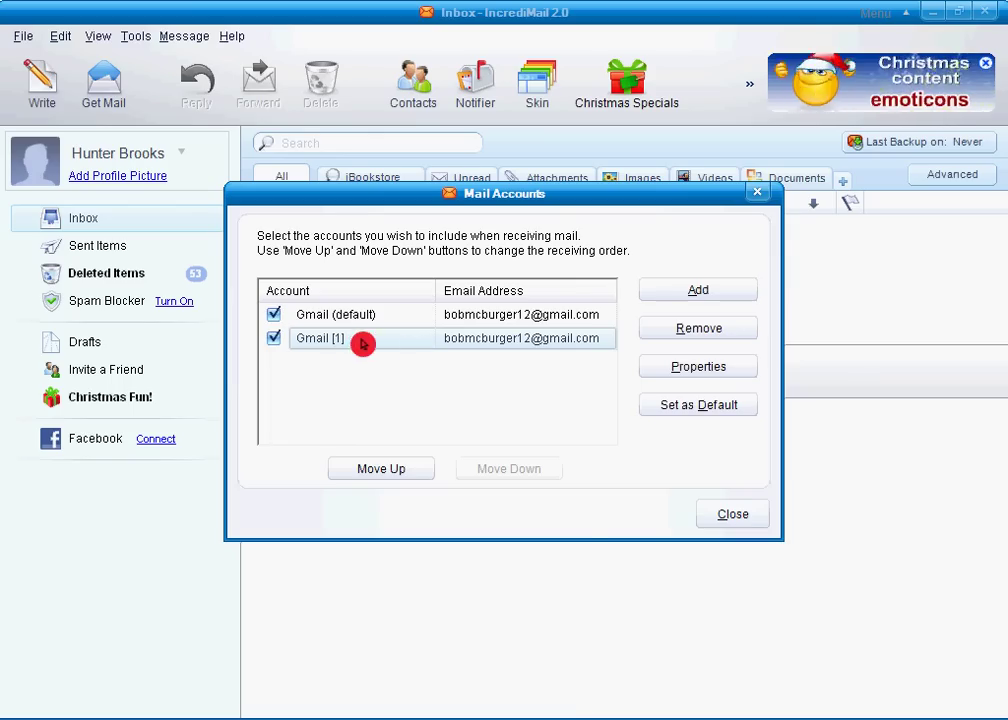
left_click(646, 329)
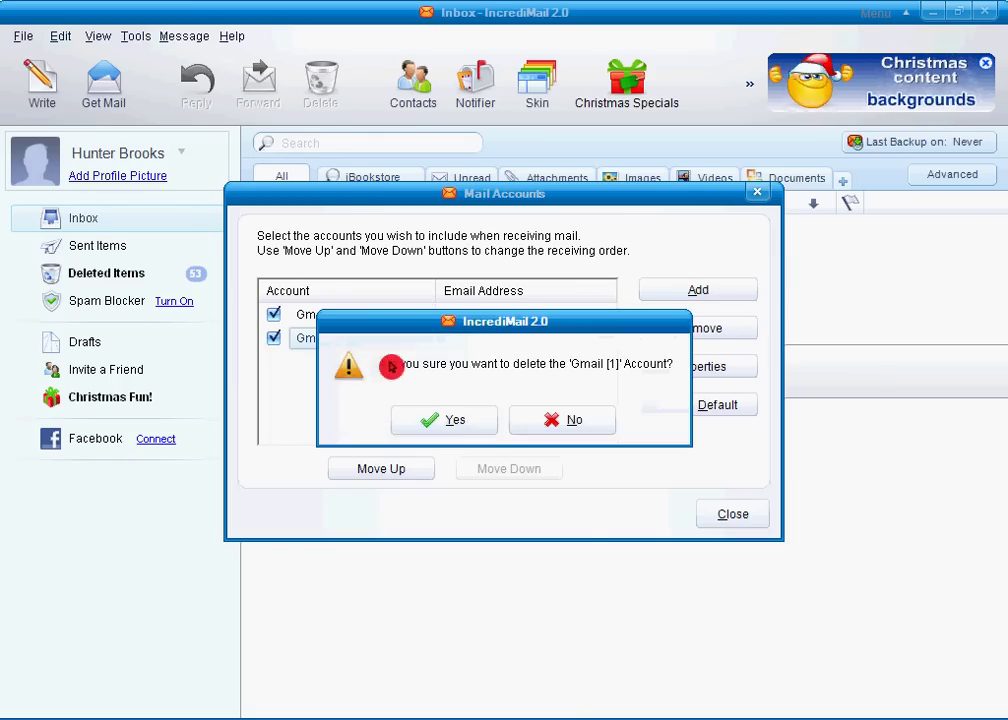
left_click(472, 426)
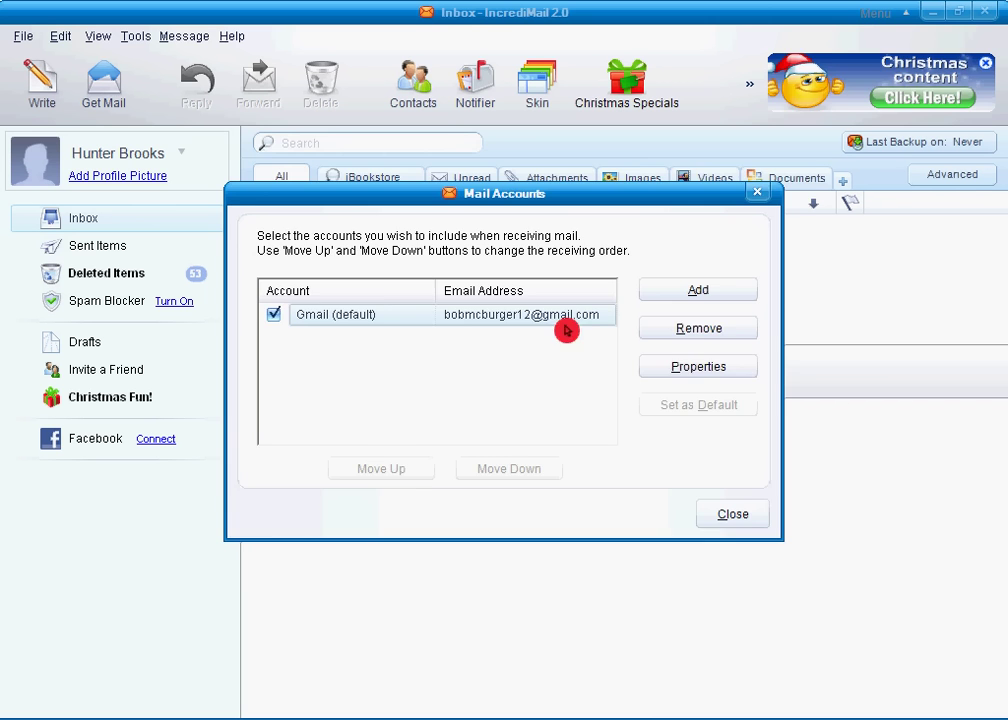
Open the Gmail account's Properties, cancel, then reopen them.
left_click(668, 370)
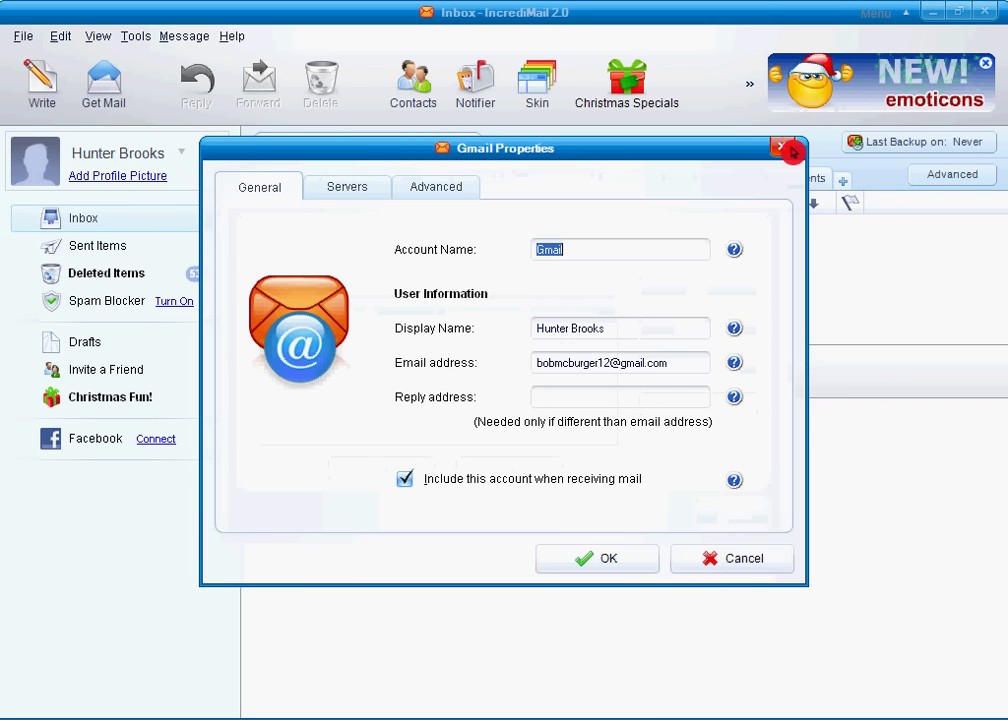
left_click(706, 567)
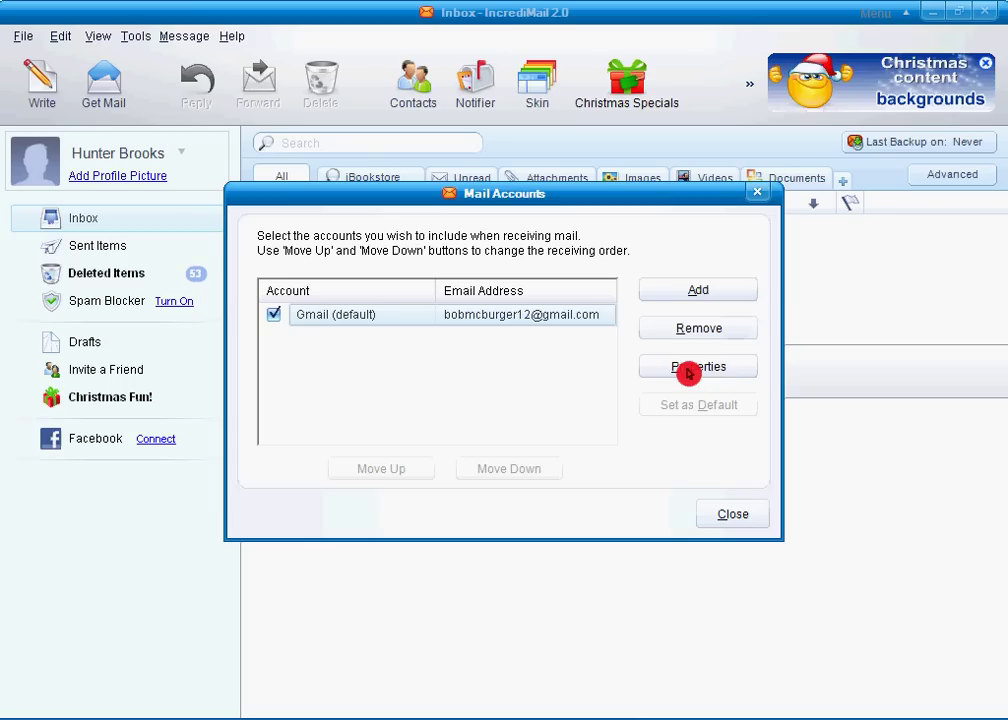
left_click(712, 368)
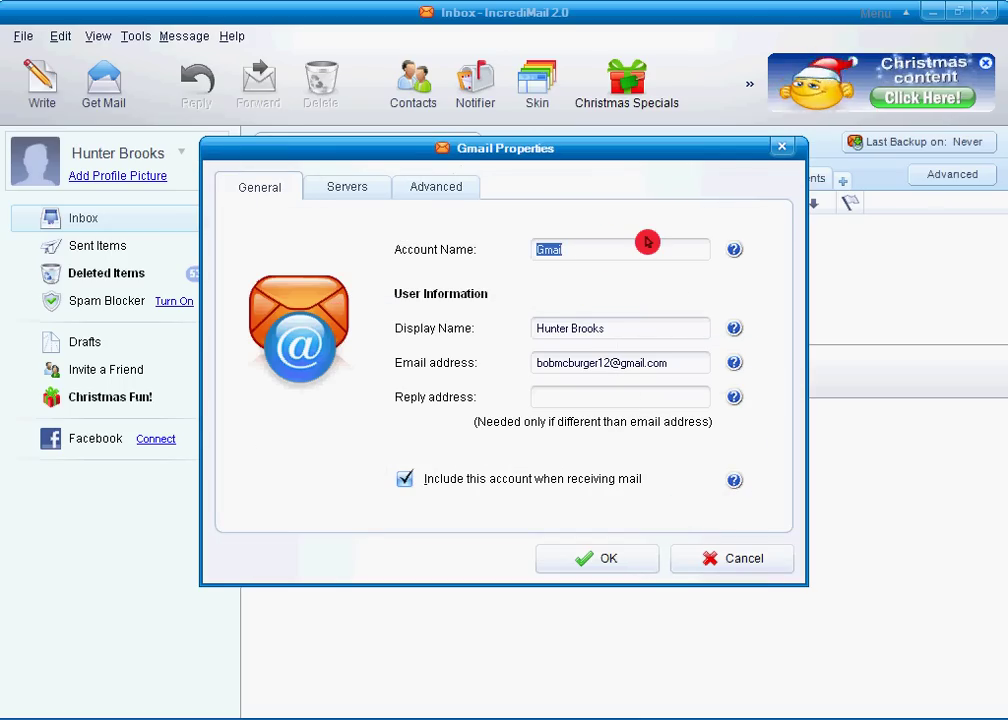
Retype the account name, display name and email address, keeping 'Include this account' checked.
key("BackSpace")
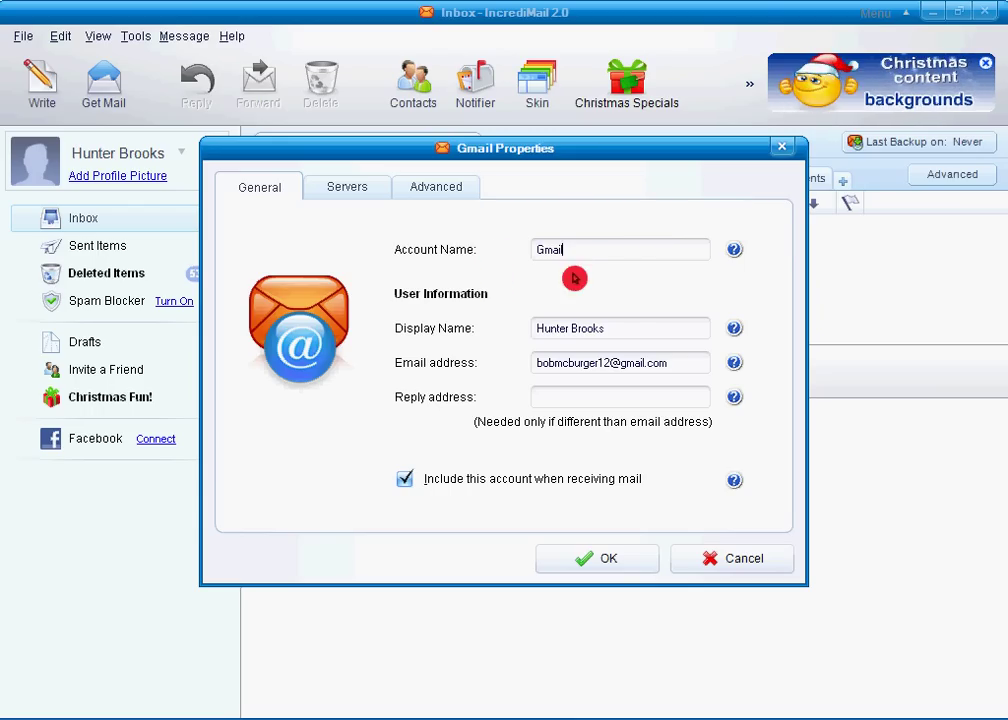
left_click_drag(630, 322, 467, 346)
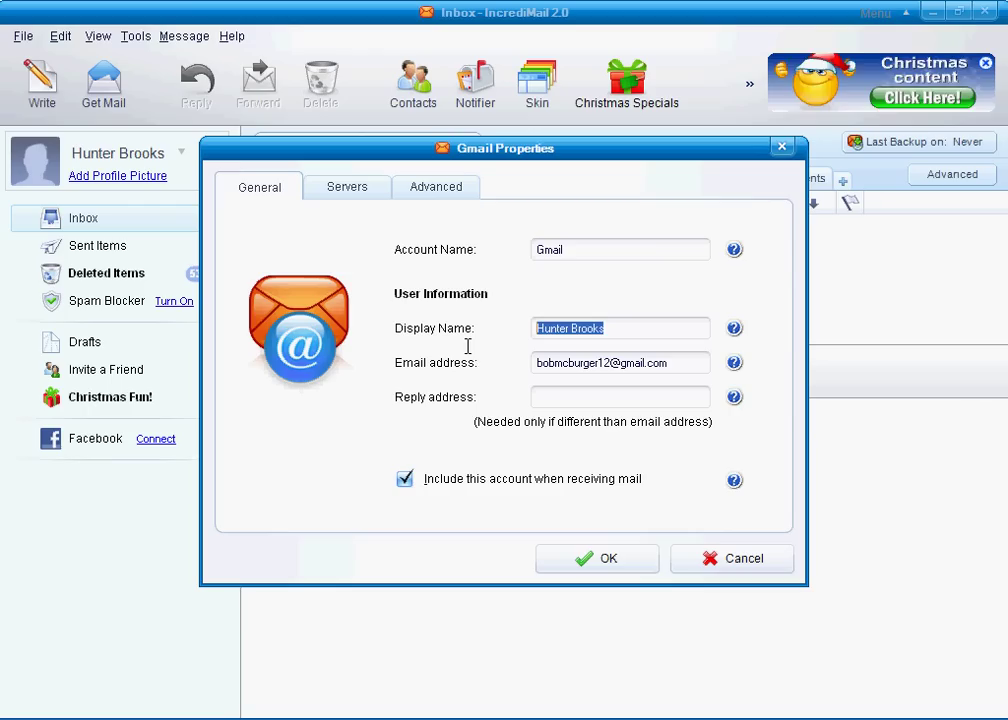
type("Hu")
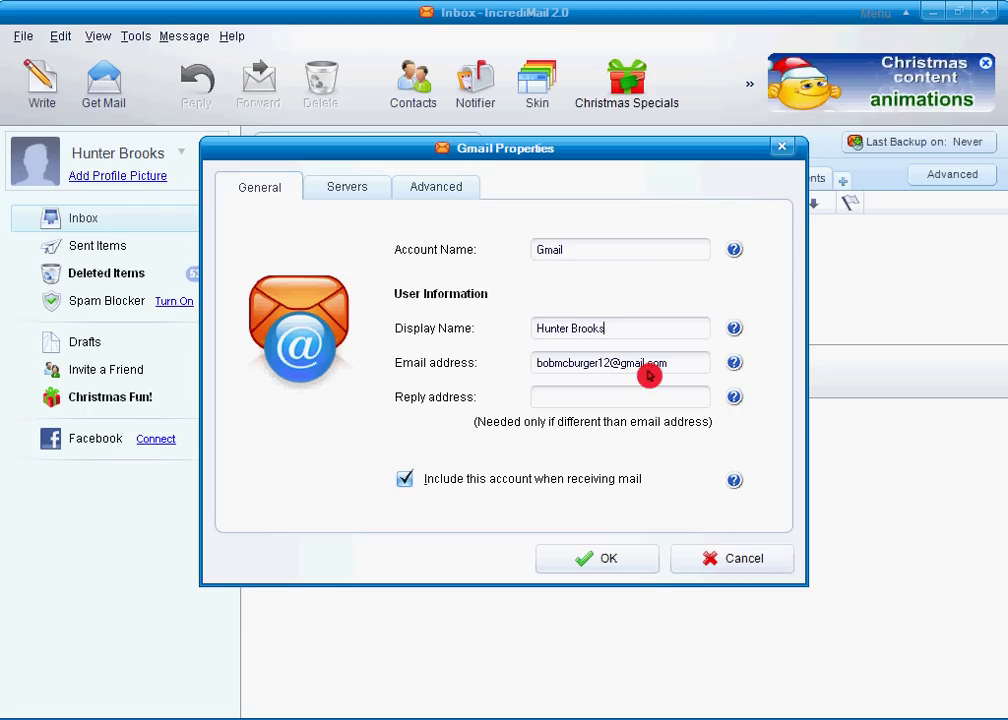
left_click_drag(657, 362, 557, 366)
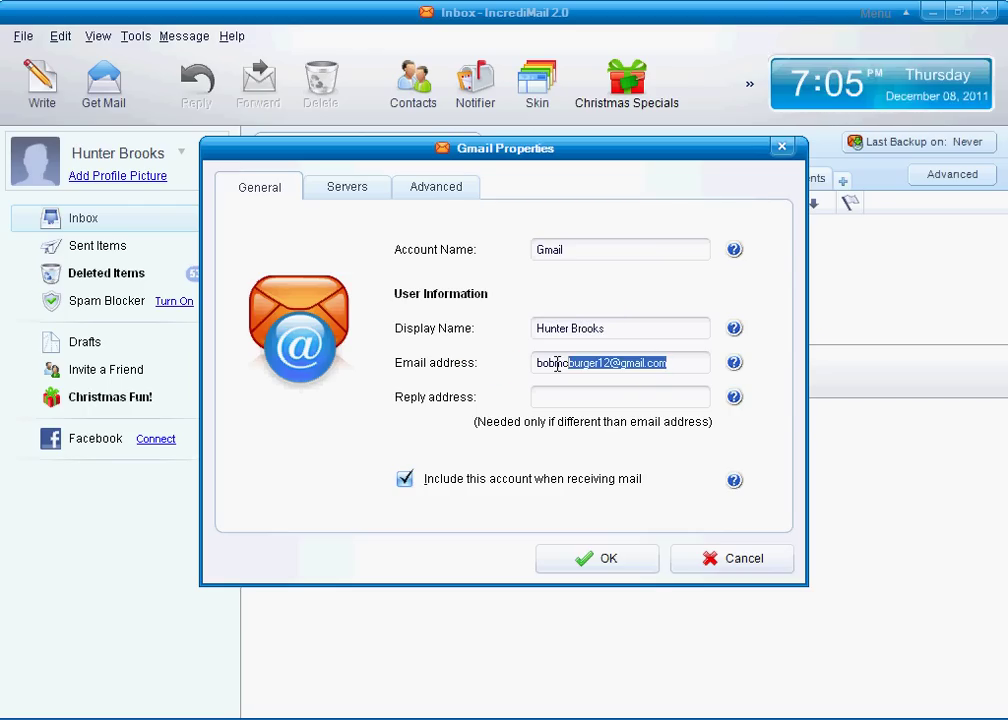
type("b")
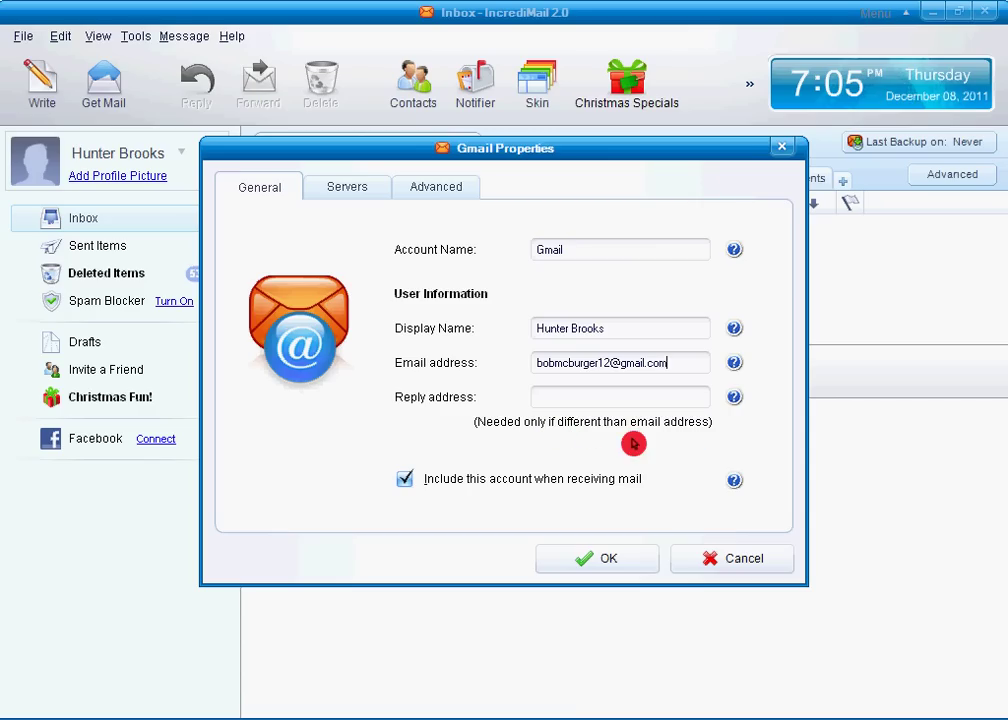
left_click(405, 480)
left_click(400, 481)
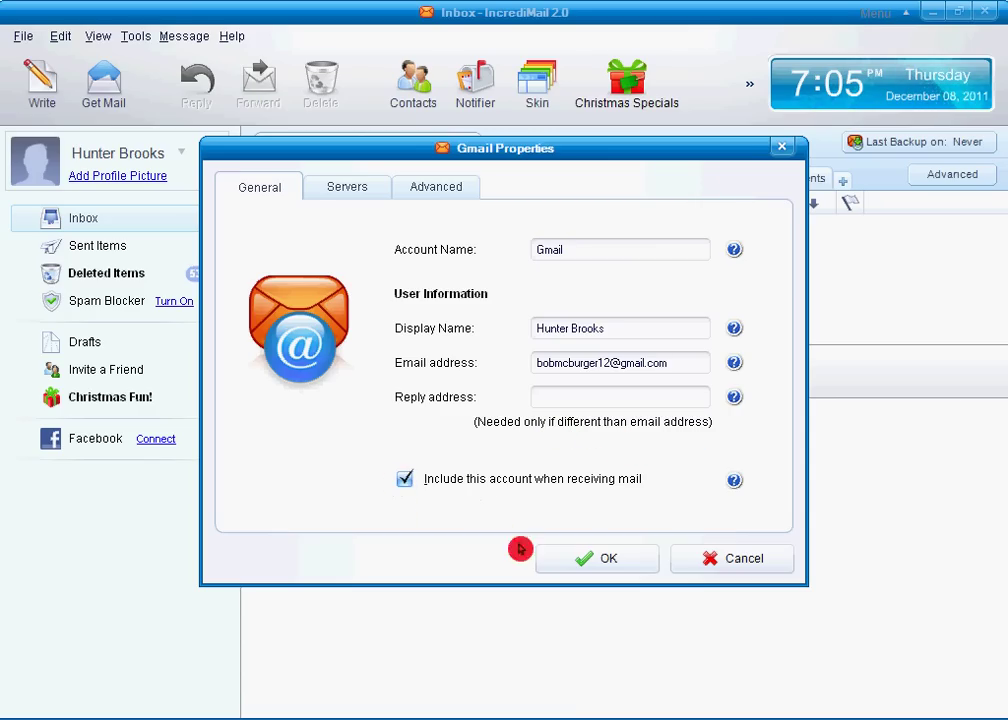
Set servers to pop.gmail.com and smtp.gmail.com and re-enter the remembered password.
left_click(376, 194)
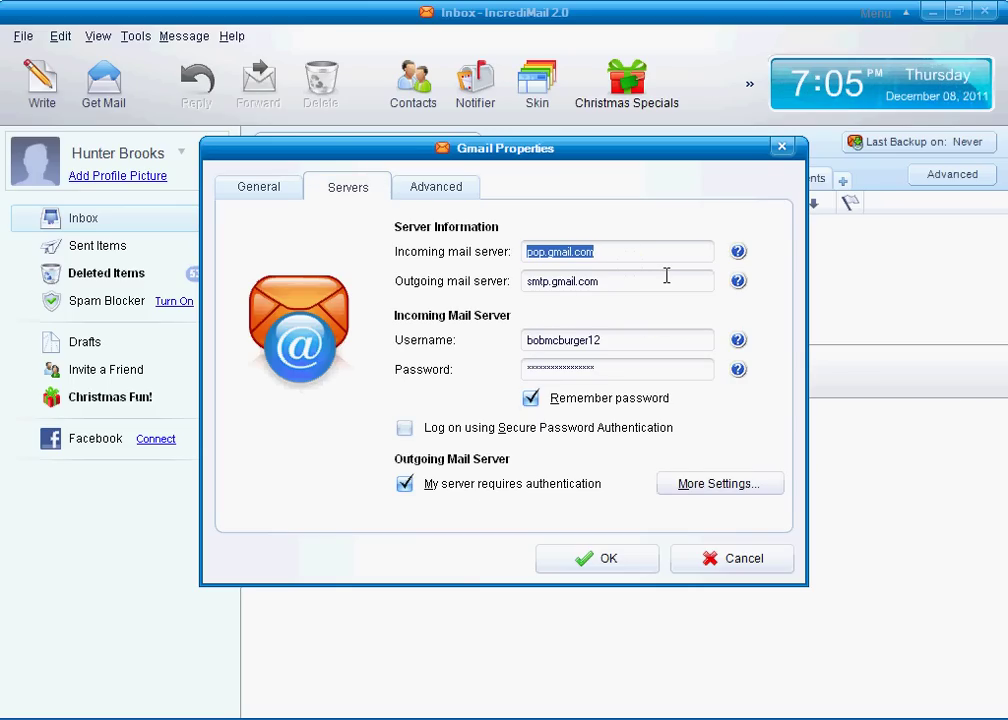
type("pop.gmail.")
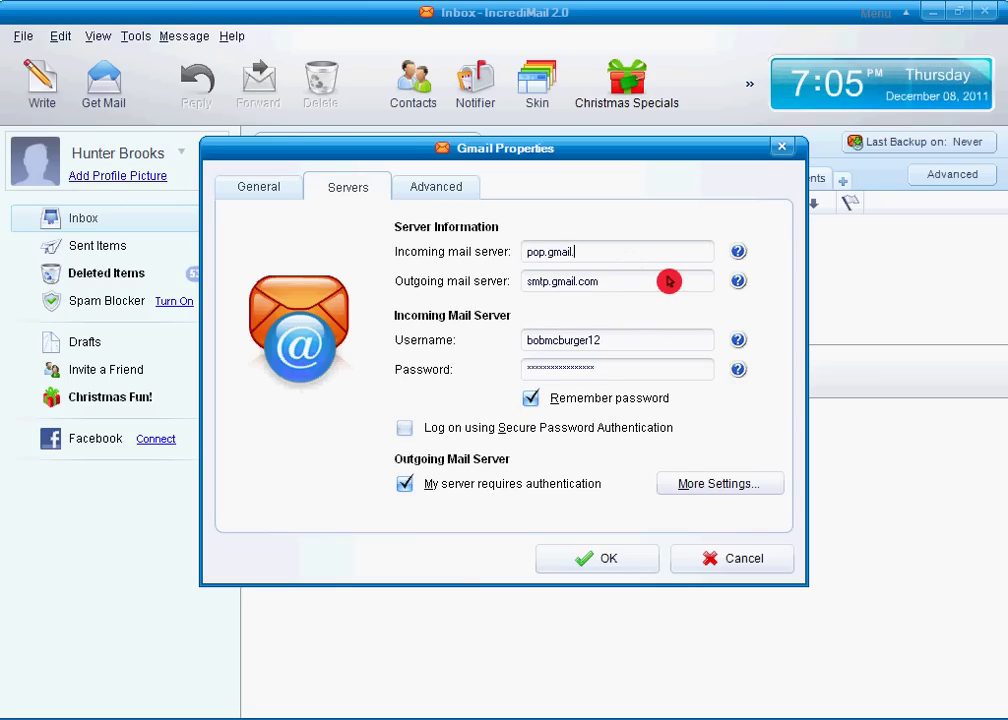
key("Tab")
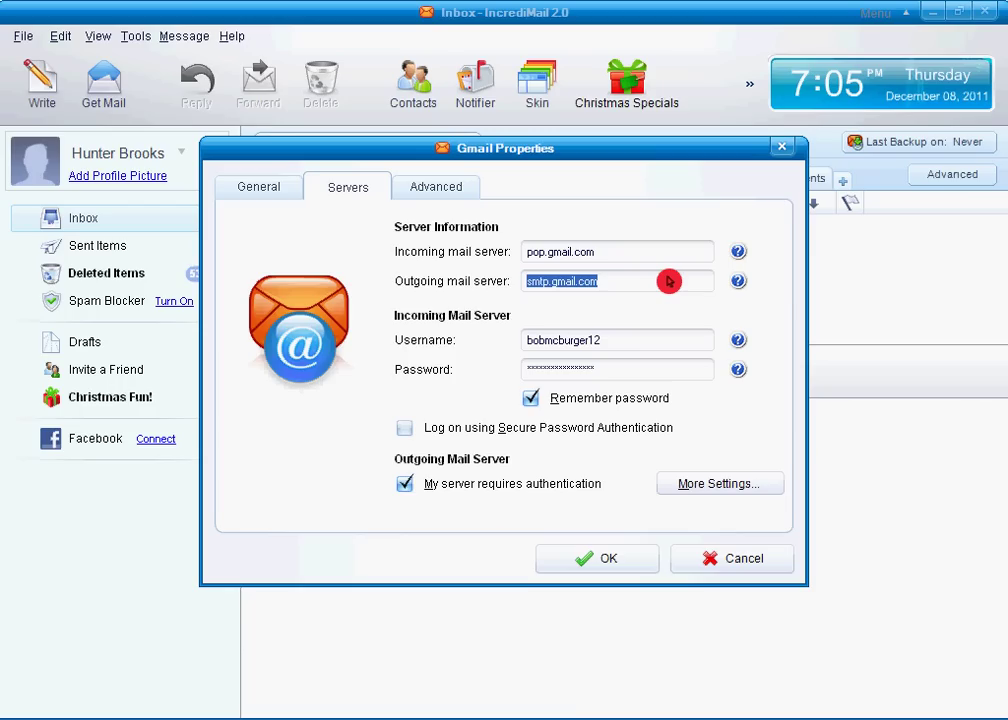
type("s")
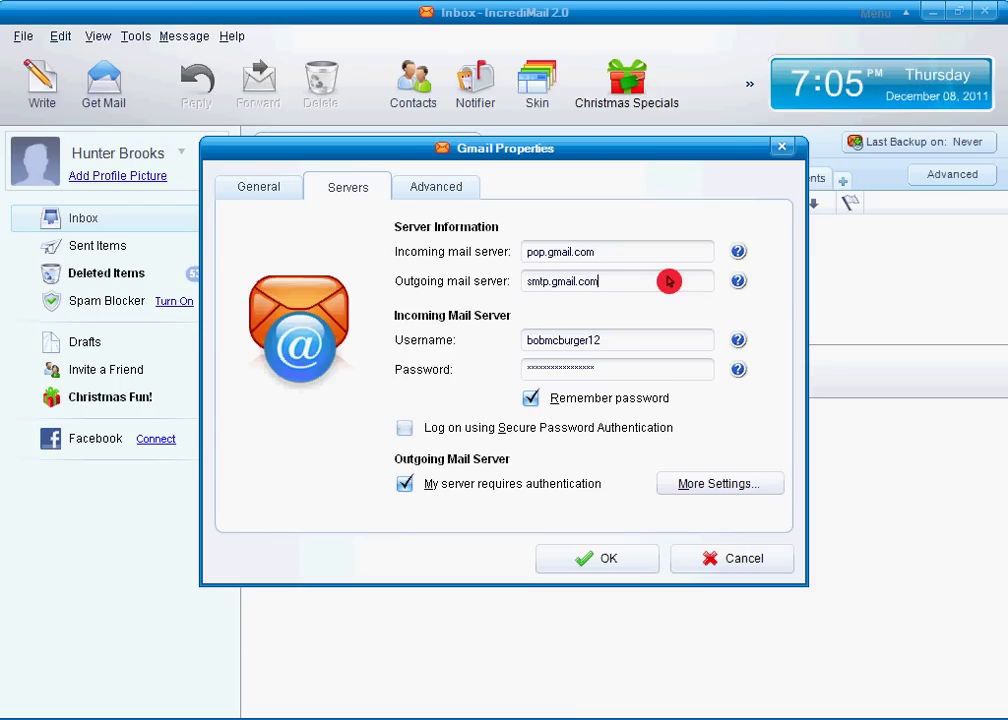
left_click(669, 281)
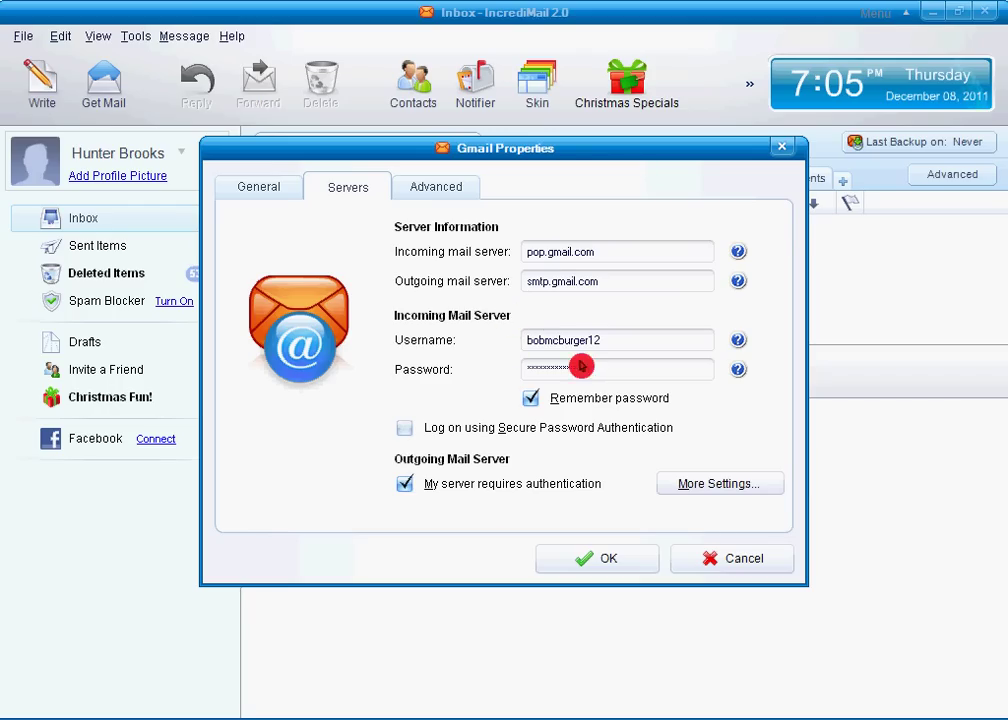
left_click(531, 397)
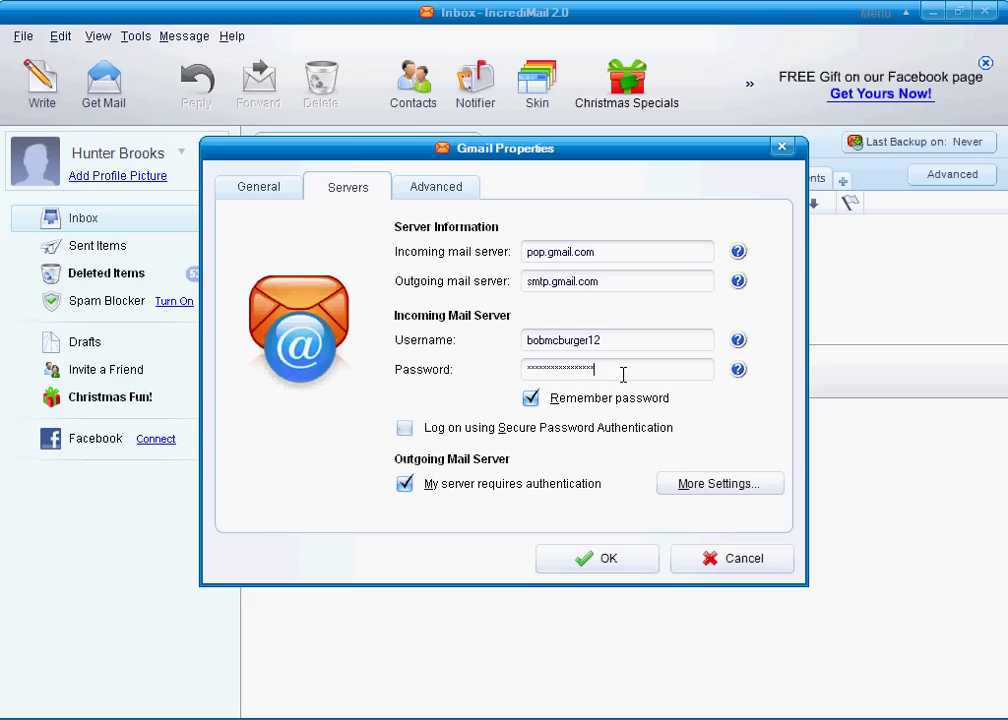
left_click(420, 192)
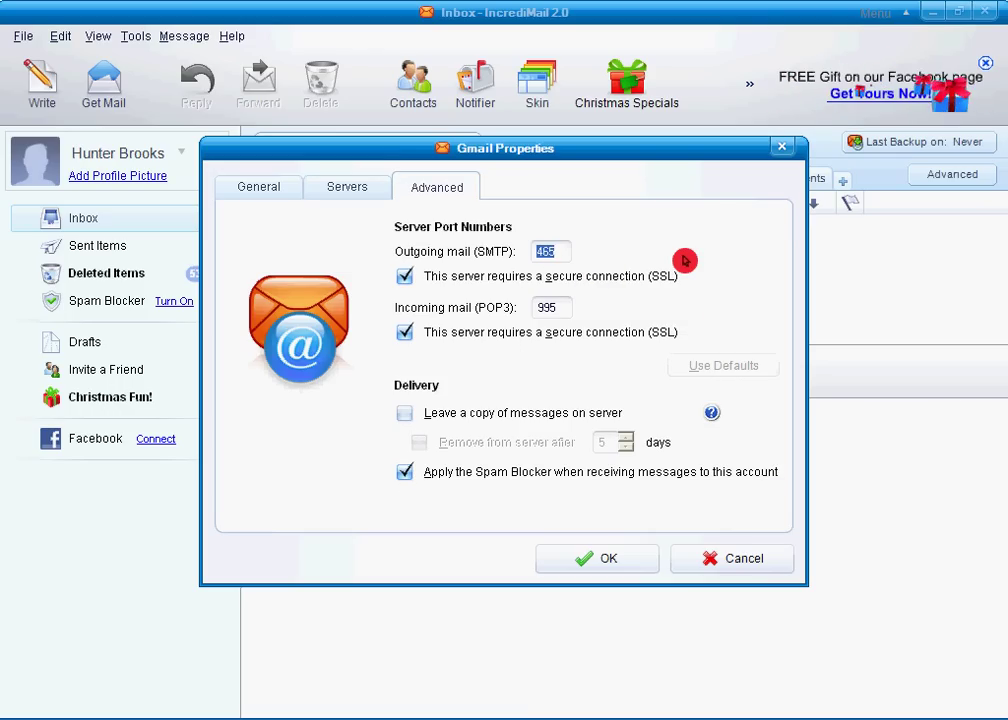
Set SMTP port 465 and POP3 port 995, both with SSL, and save.
type("4")
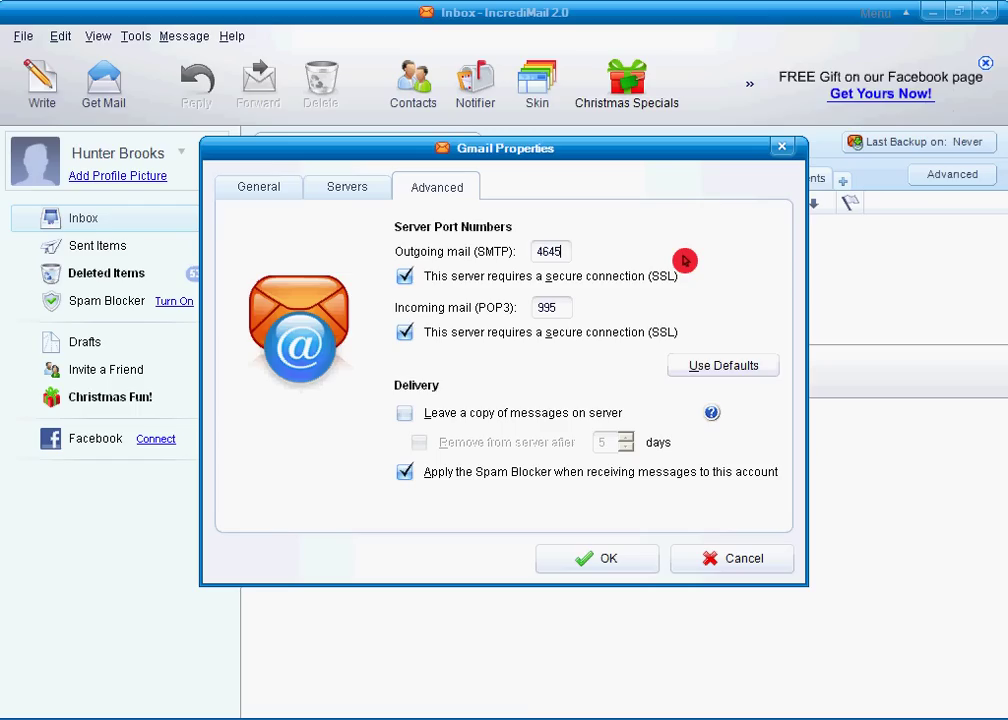
type("65")
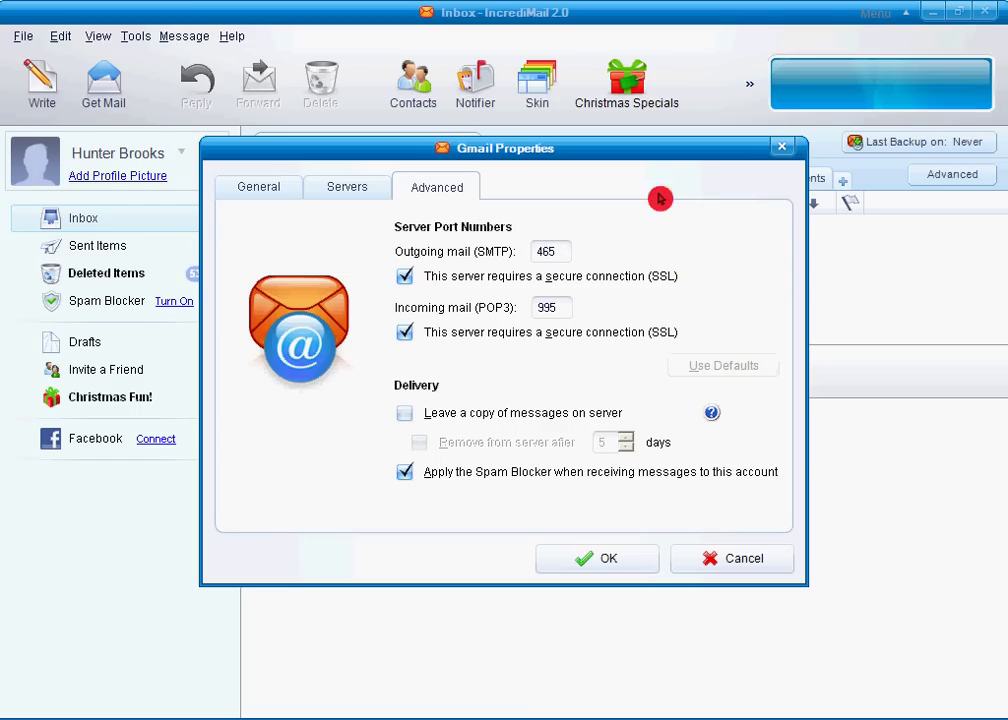
left_click(564, 312)
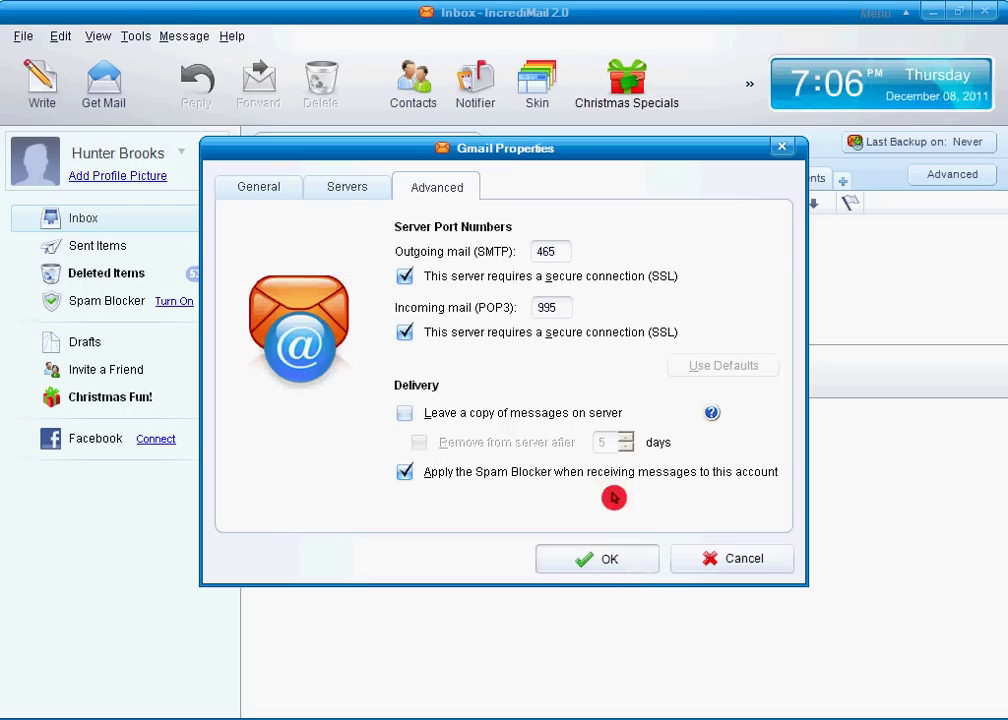
key("Return")
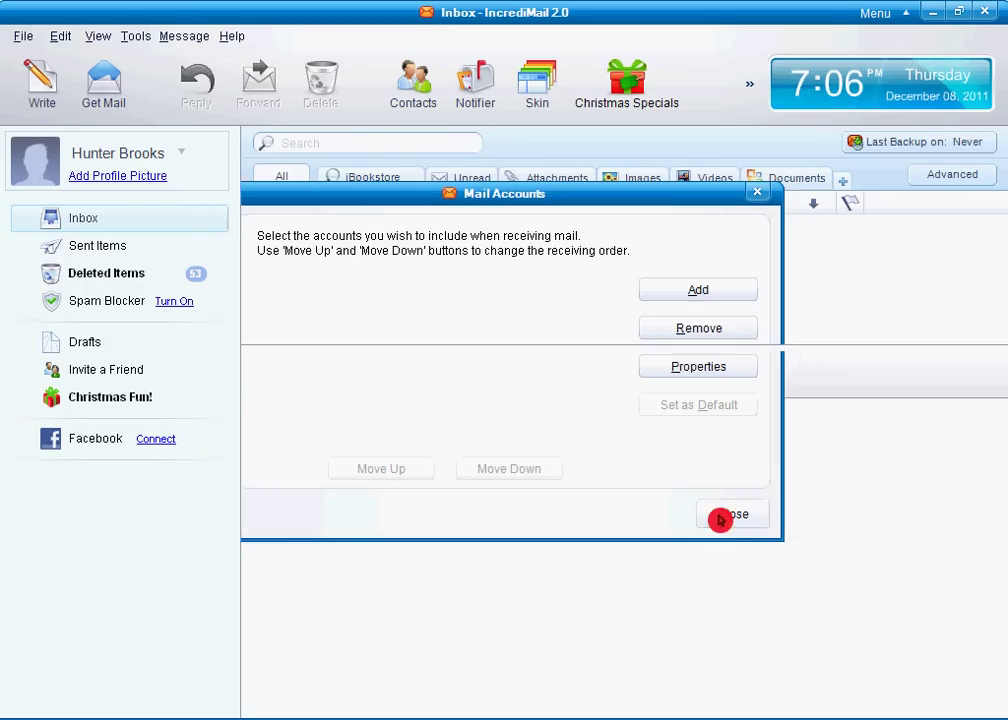
Close Mail Accounts, open the IncrediMail Test Message in the Inbox, and delete it.
left_click(720, 519)
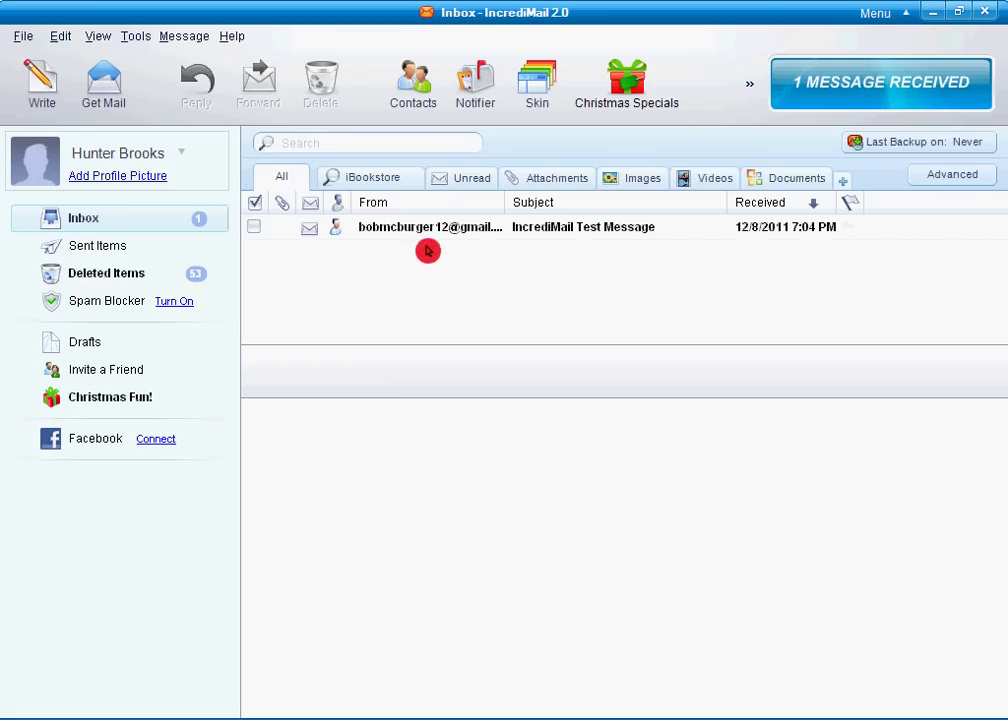
left_click(548, 229)
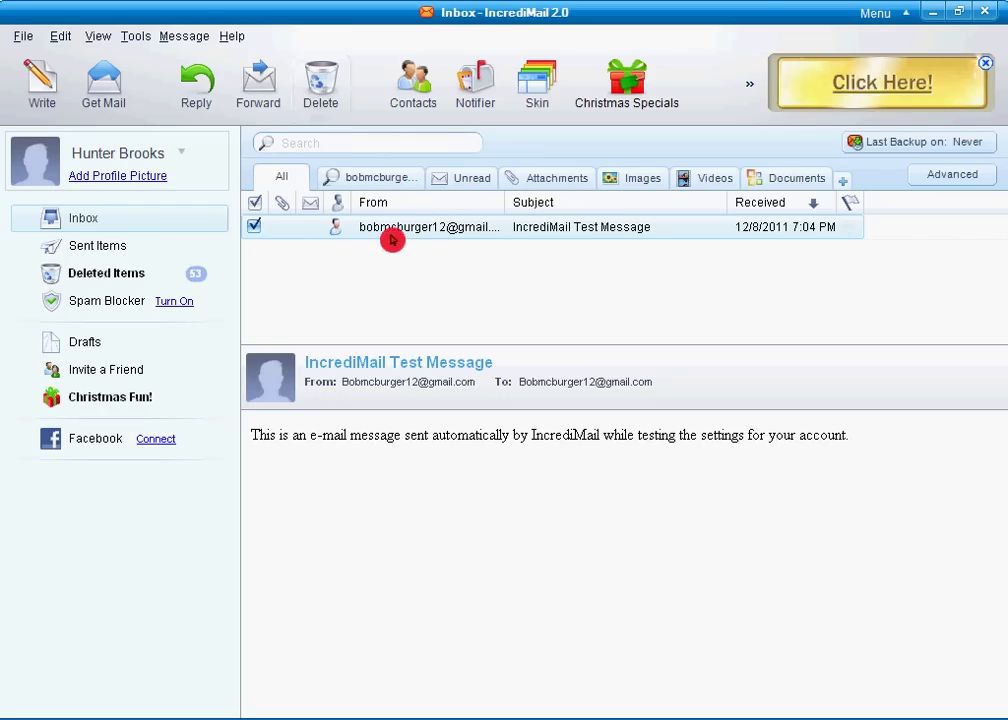
left_click(338, 113)
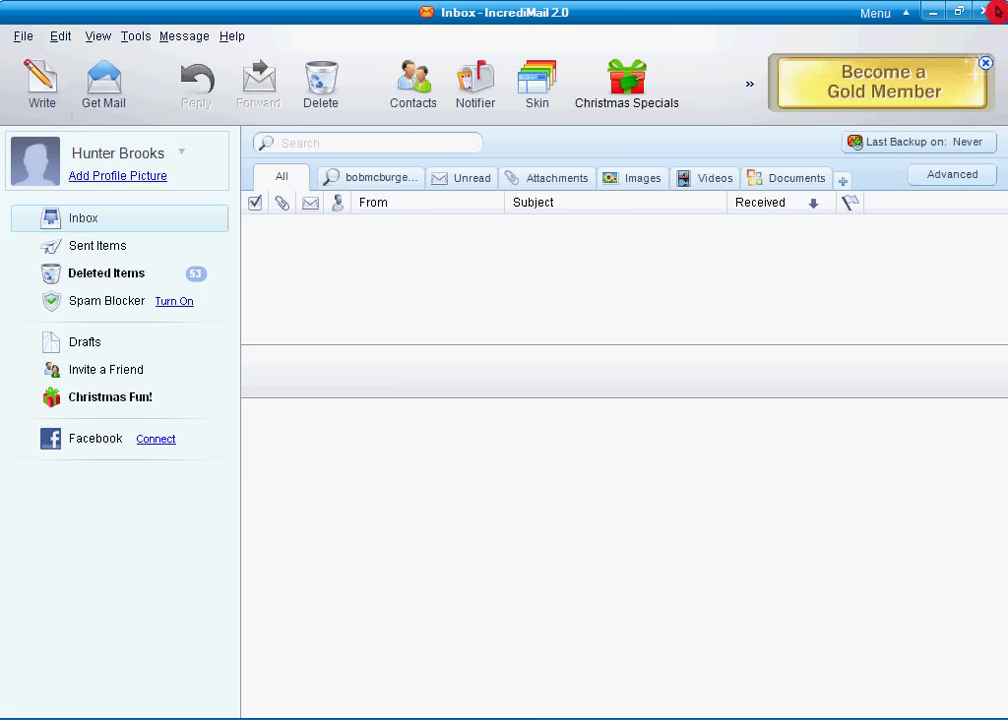
Close IncrediMail and clear the desktop icon selection.
left_click(985, 11)
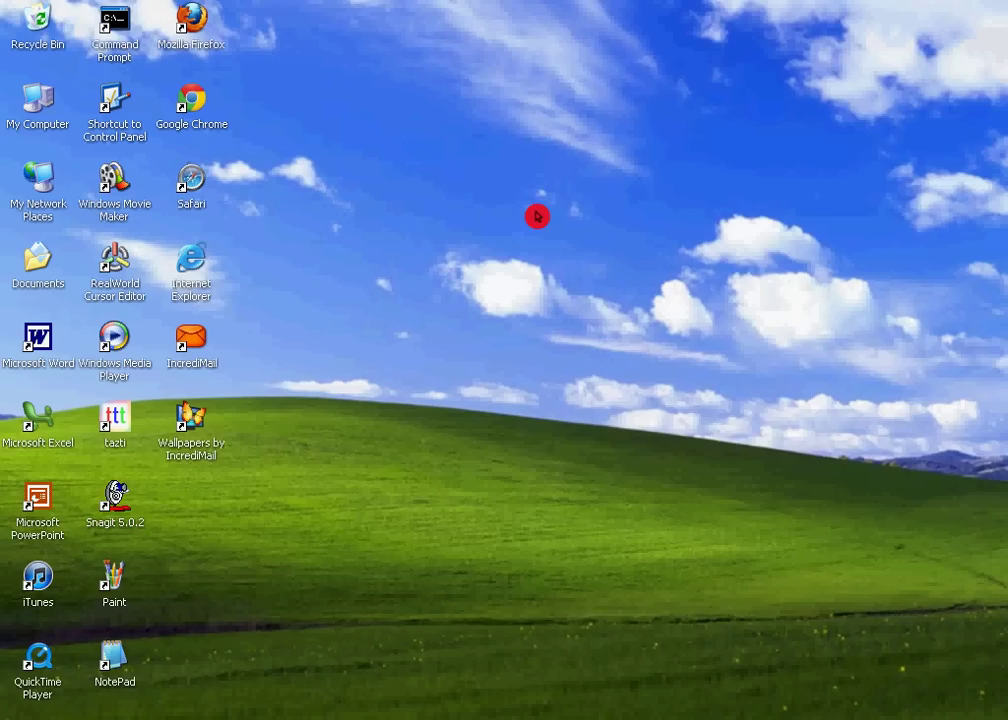
left_click(274, 467)
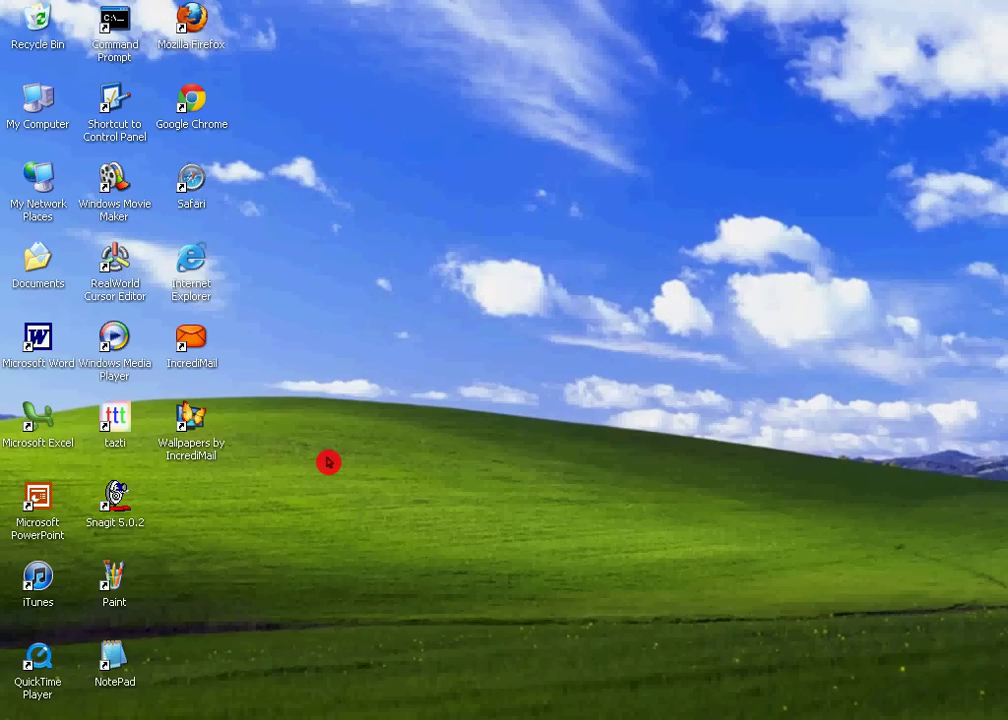